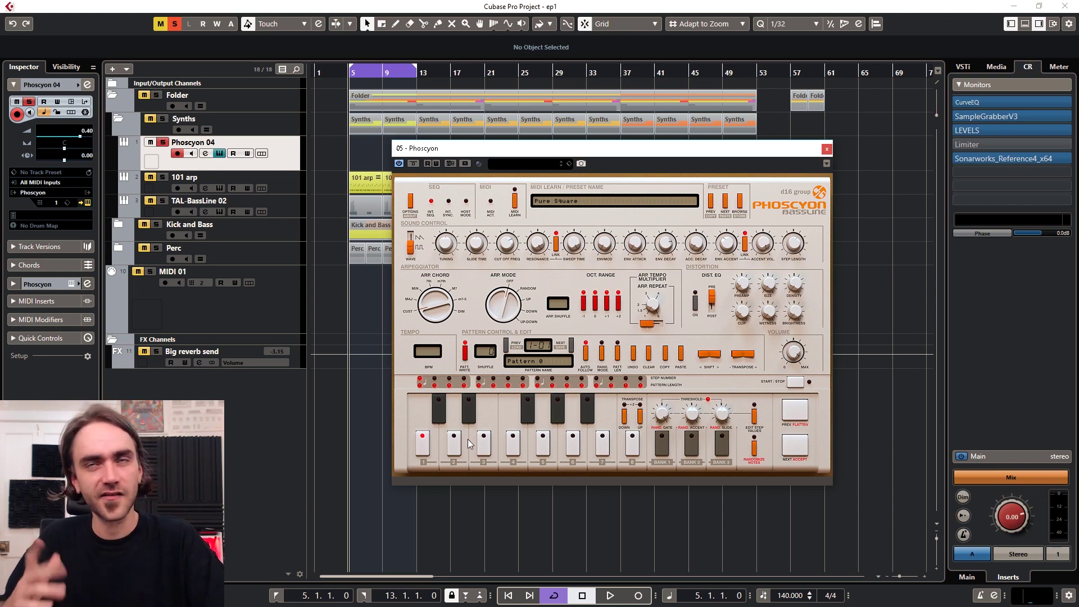
During loop playback, switch the gate on for successive steps of Phoscyon's Pattern 0, then stop playback.
key(space)
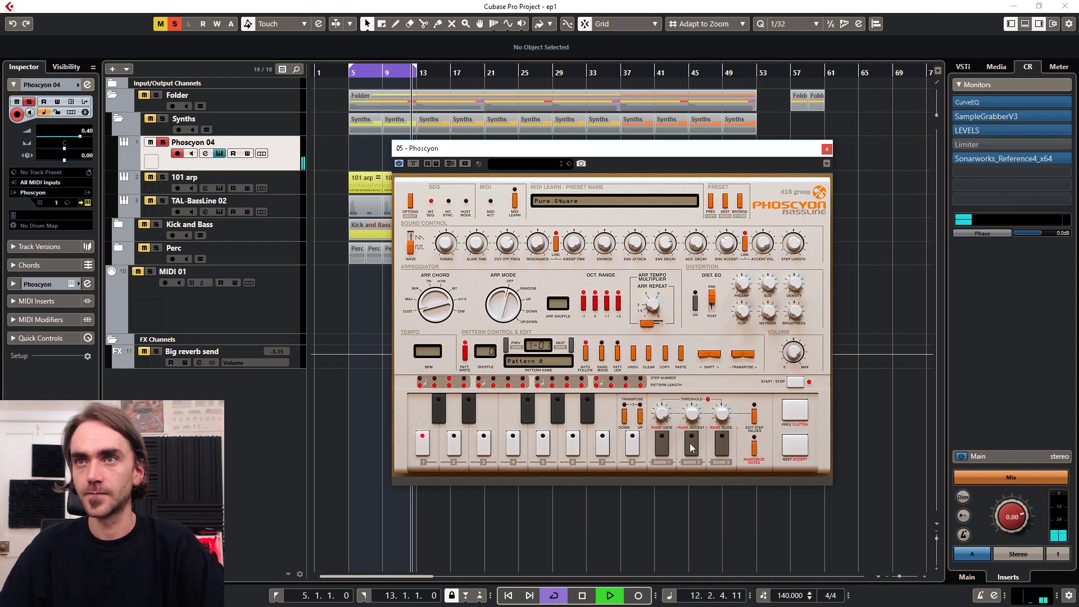
click(666, 441)
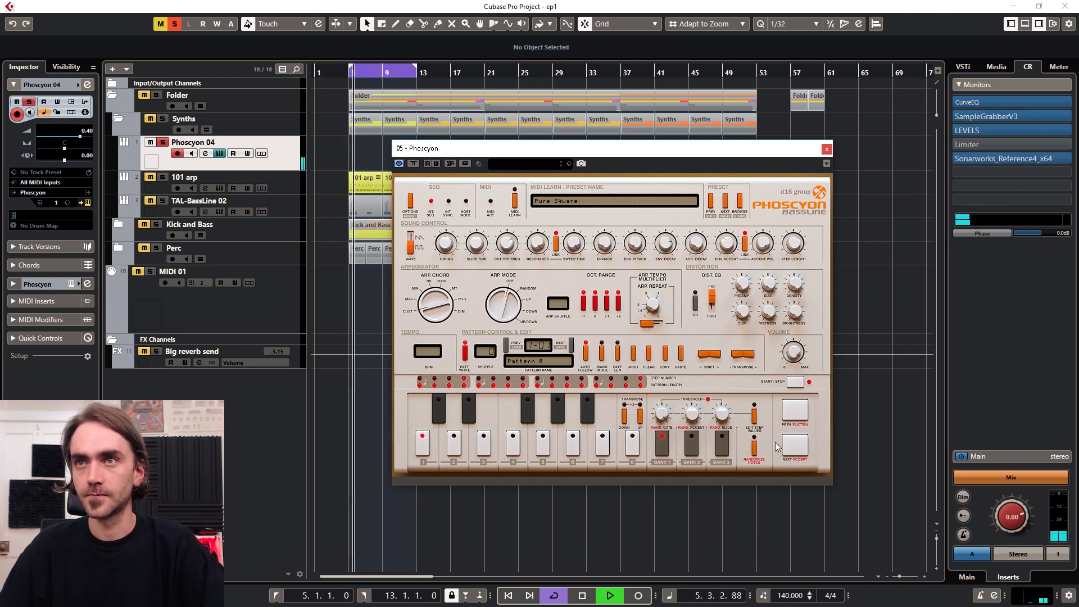
click(662, 445)
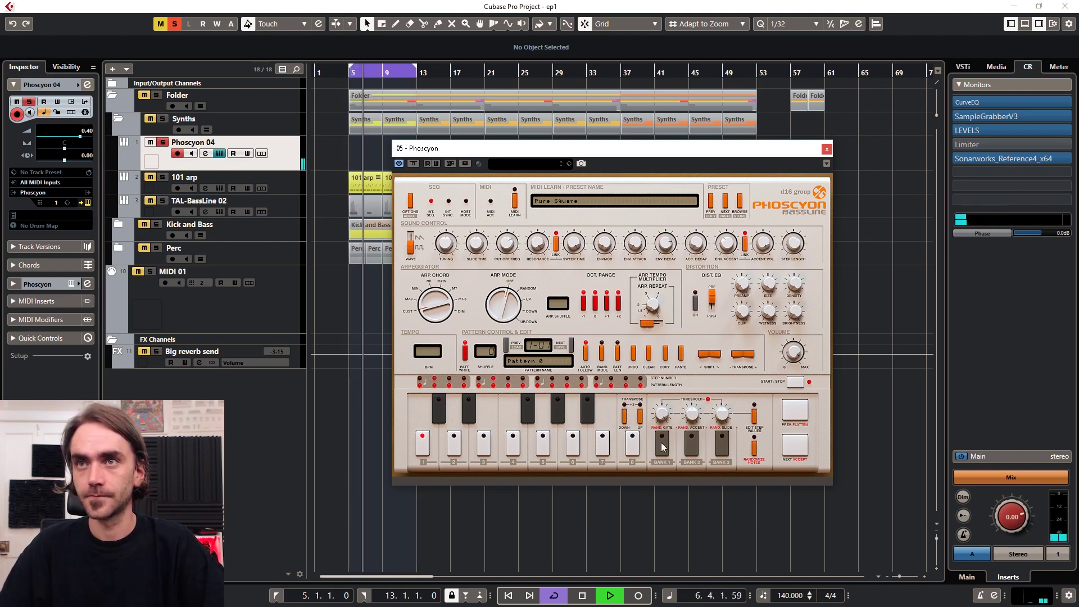
click(662, 444)
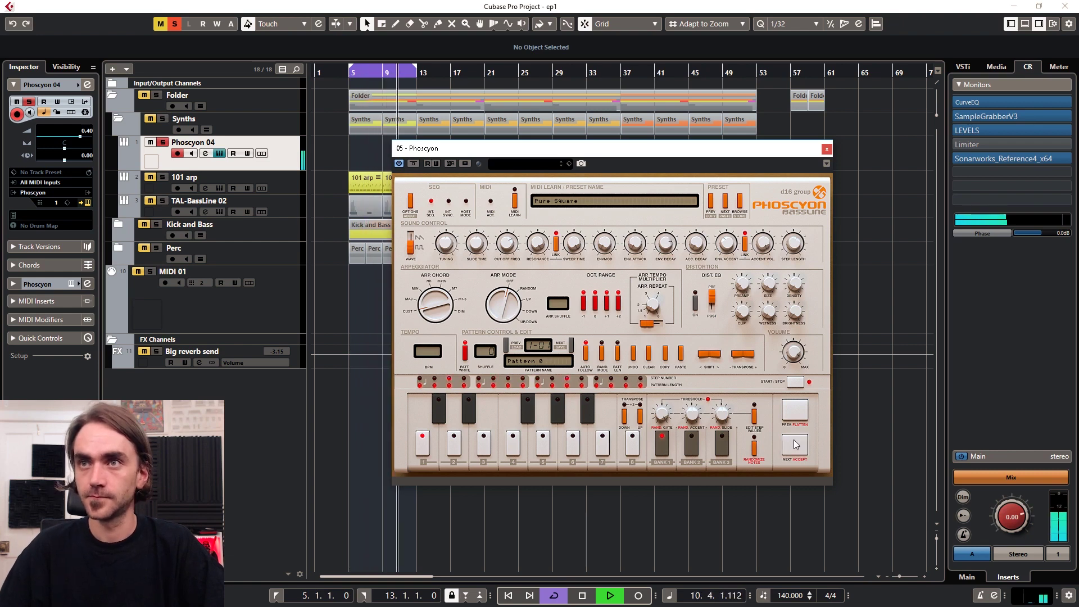
click(796, 444)
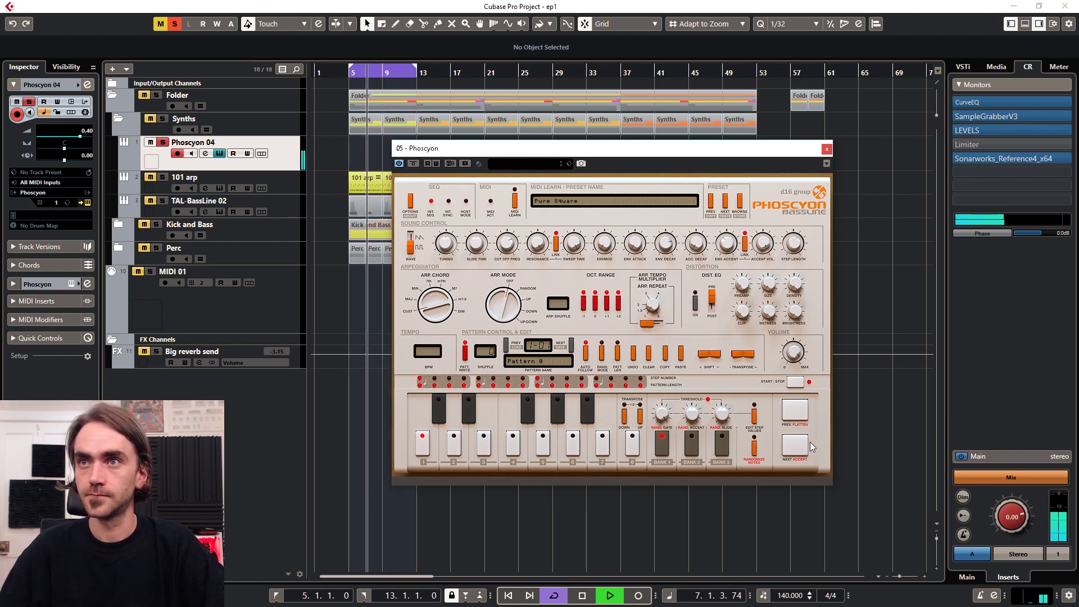
click(794, 448)
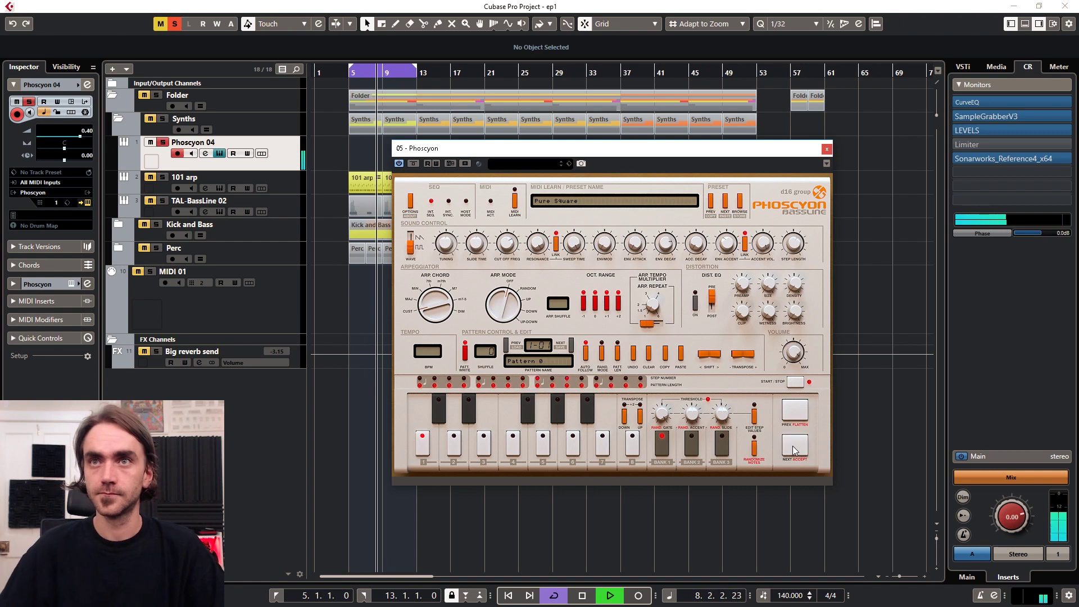
key(space)
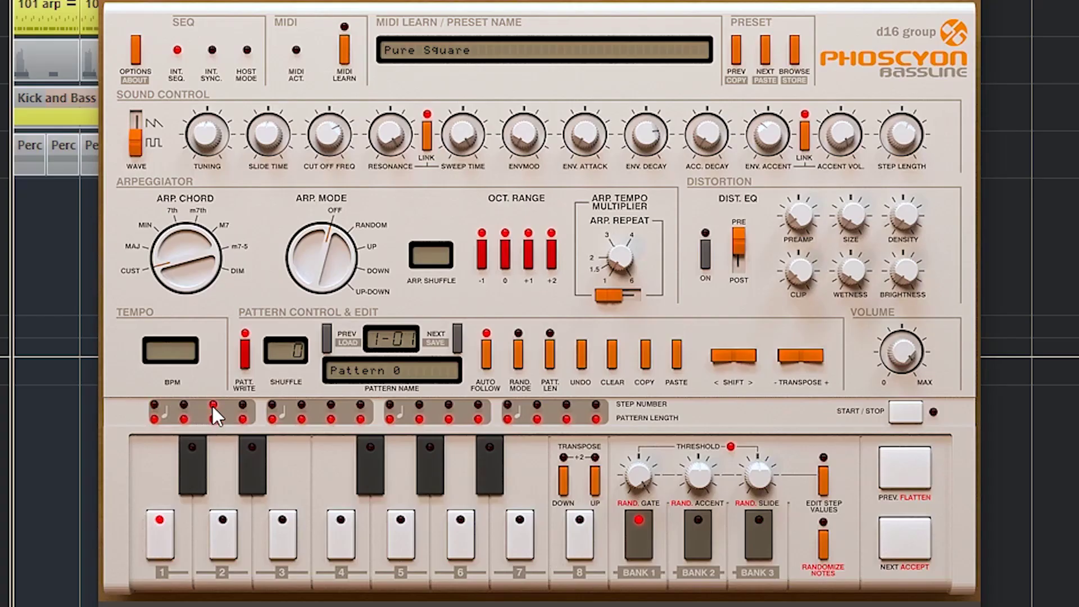
Enter note D# on step 9, A# on step 11 and G on the following step of Pattern 0, and play it.
click(248, 404)
click(903, 537)
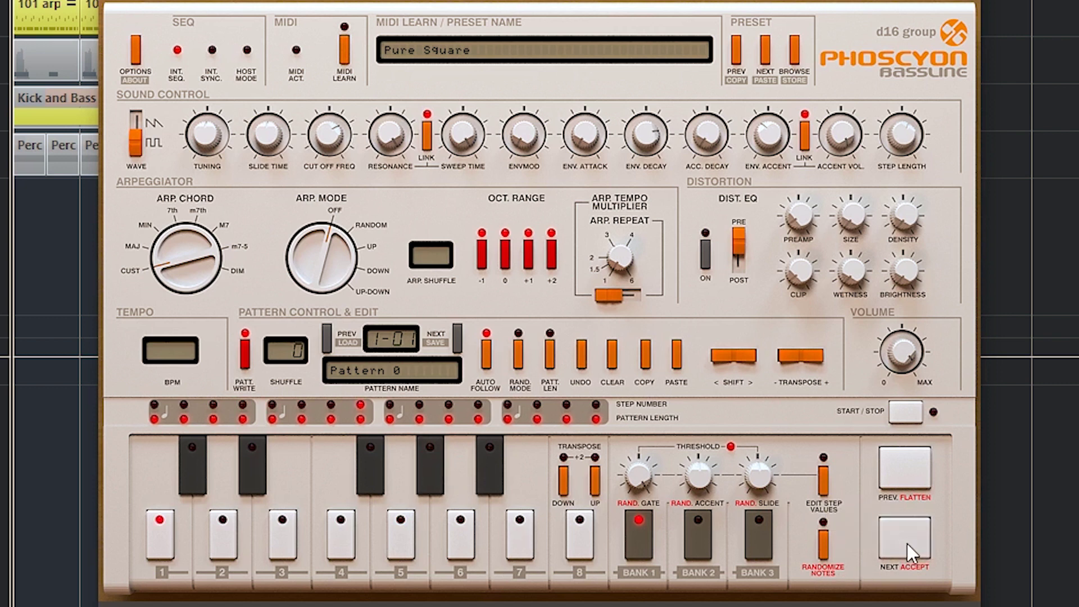
click(253, 467)
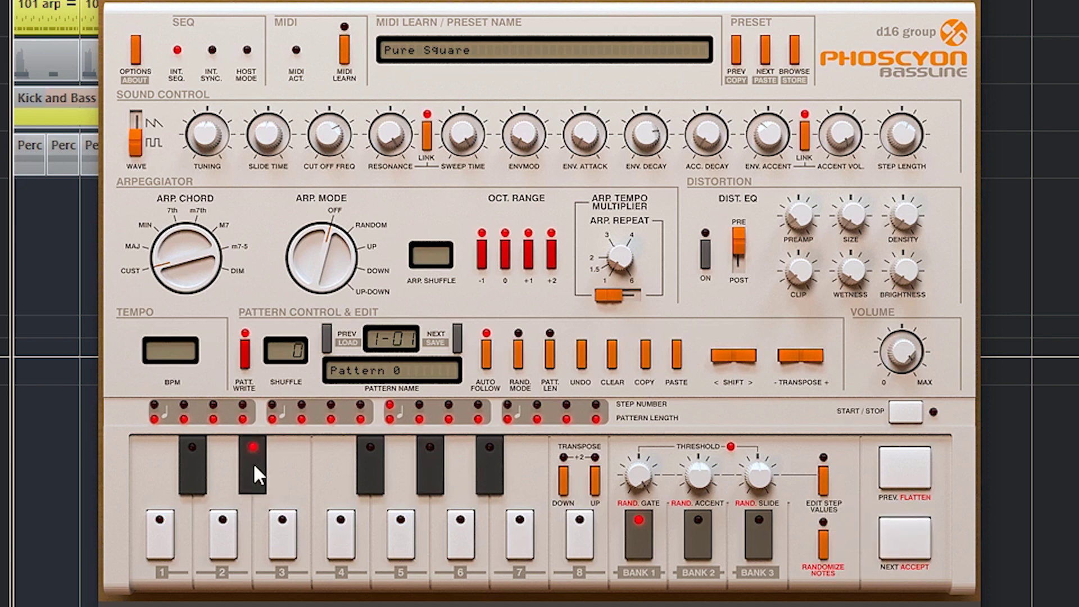
click(914, 541)
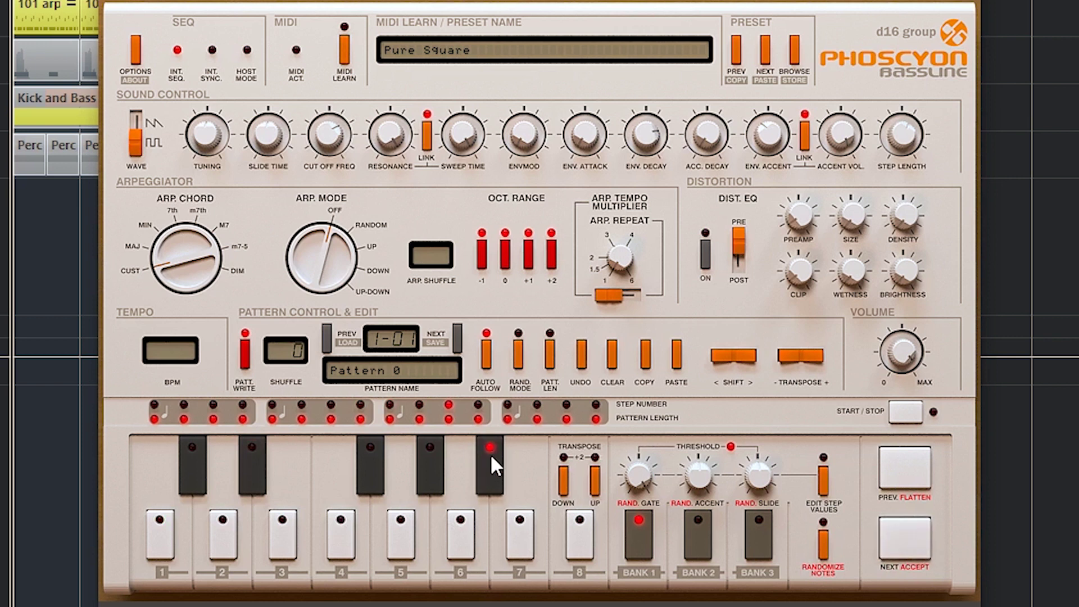
click(917, 539)
click(407, 531)
click(911, 544)
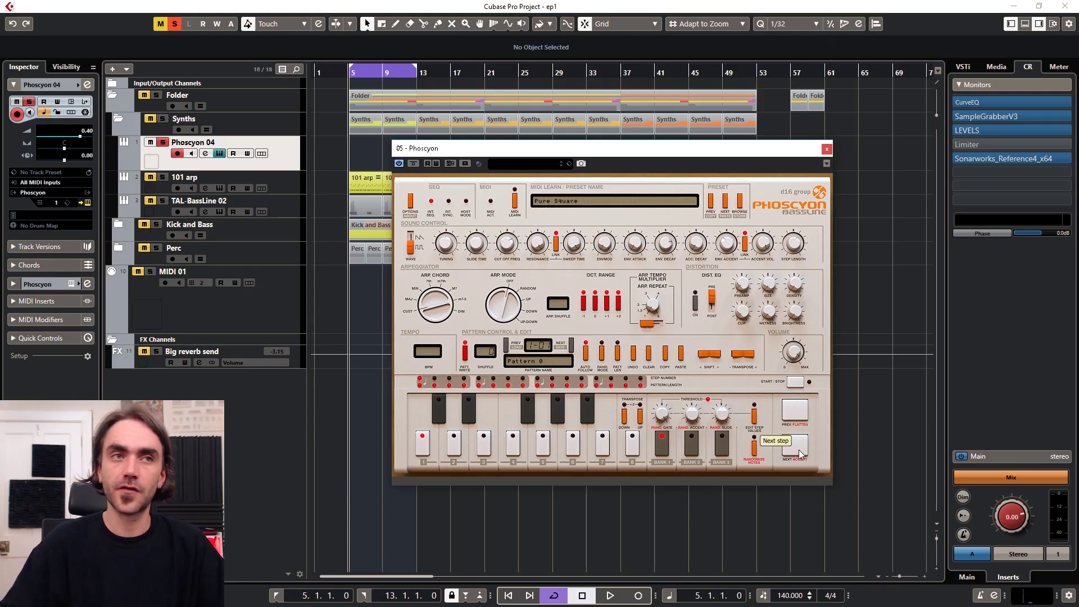
key(space)
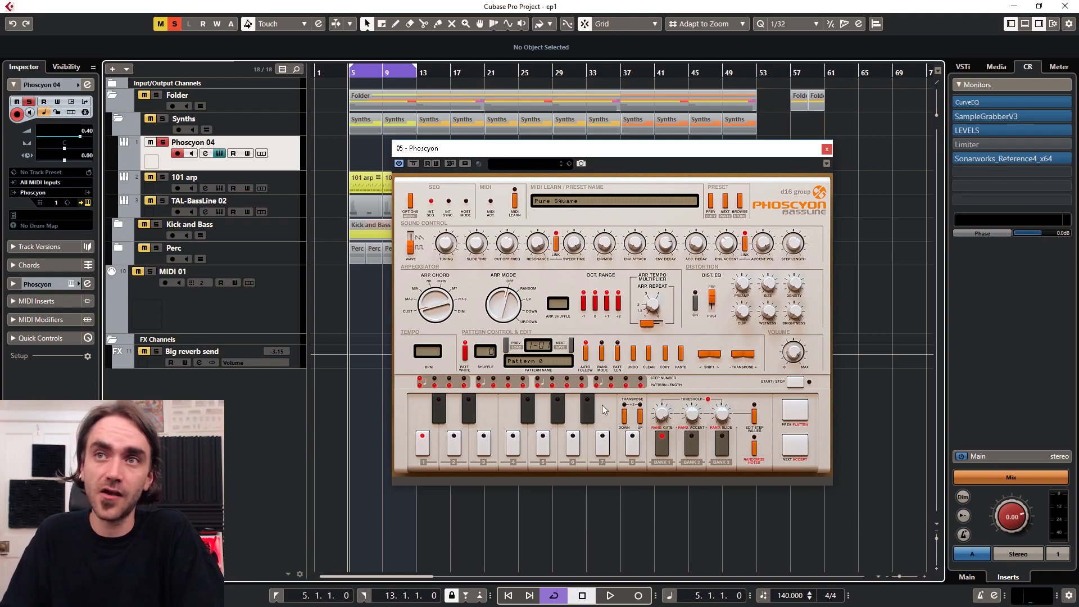
While the loop plays, move through Pattern 0's steps and set accents on selected steps.
key(space)
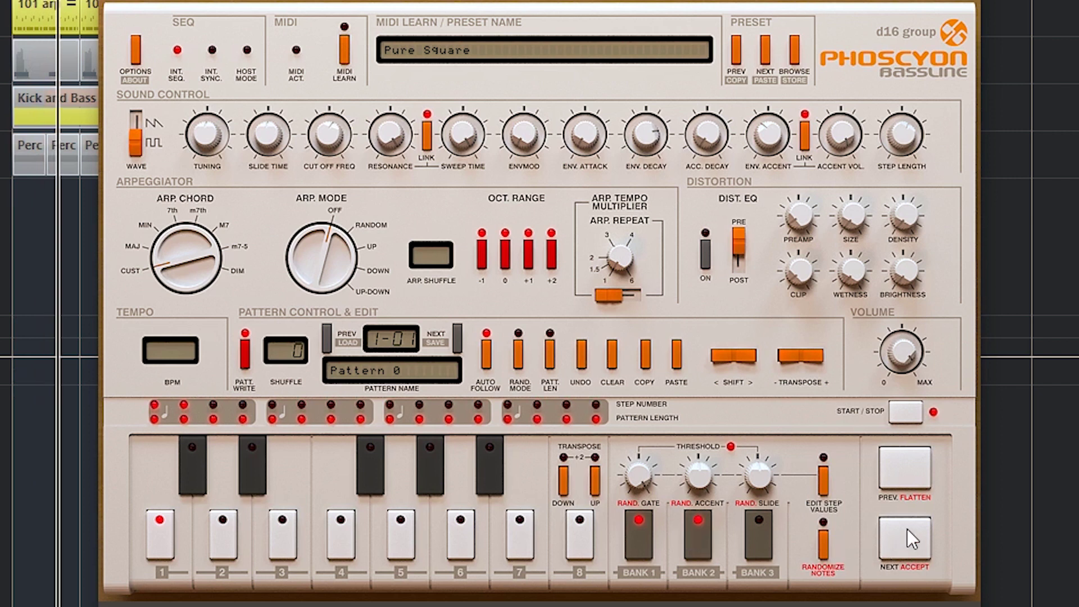
click(692, 531)
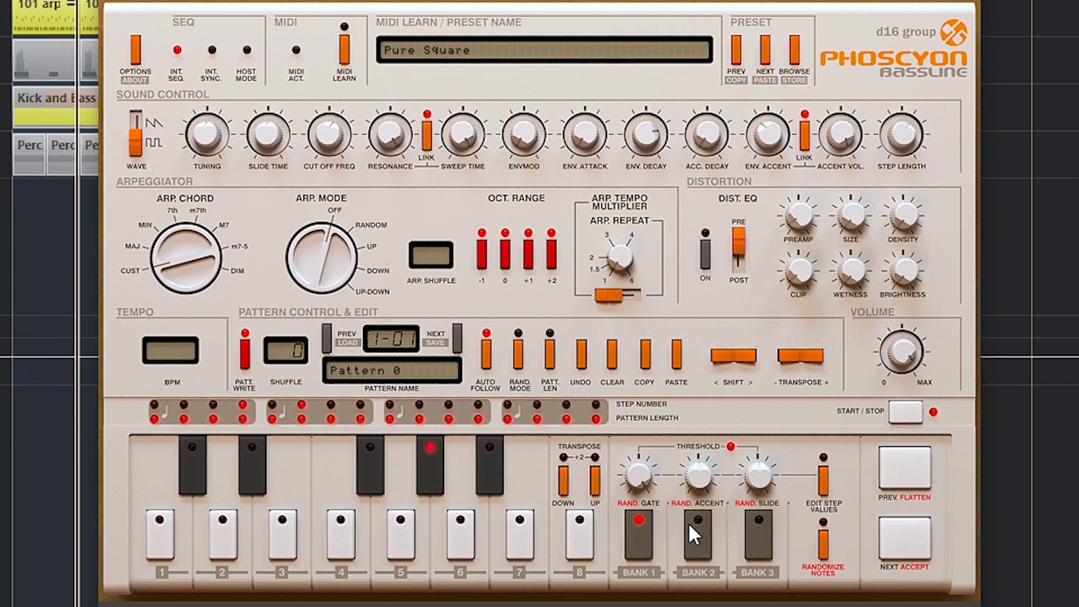
click(886, 541)
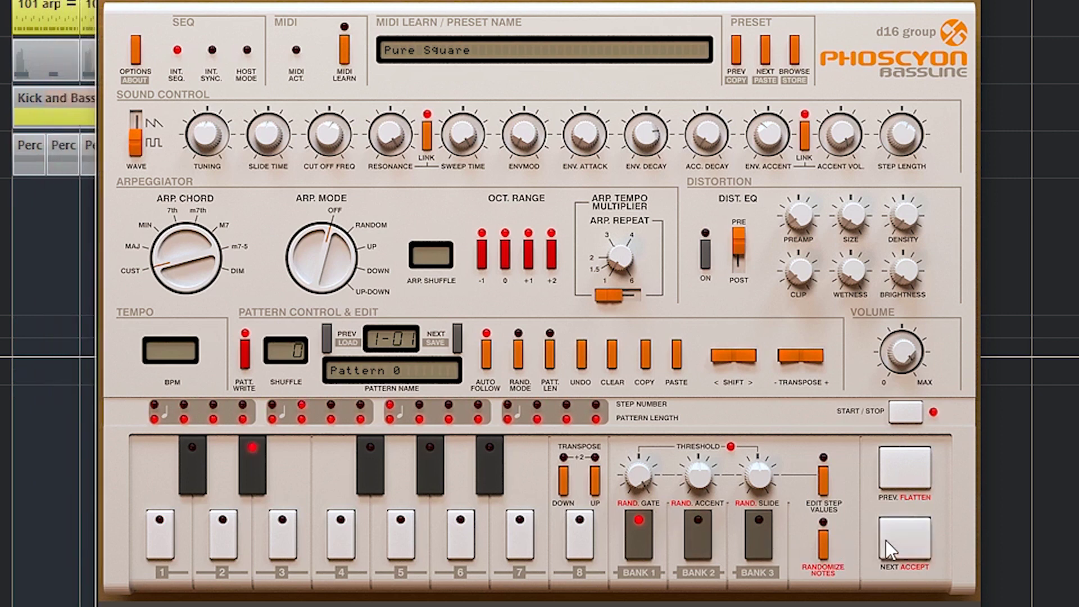
click(894, 537)
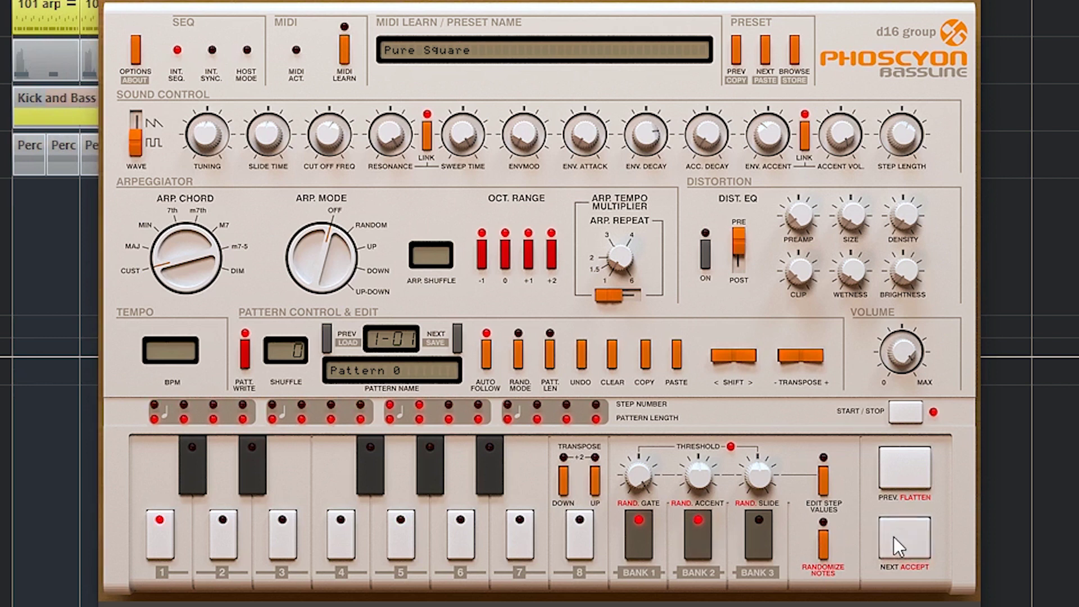
click(882, 540)
click(883, 541)
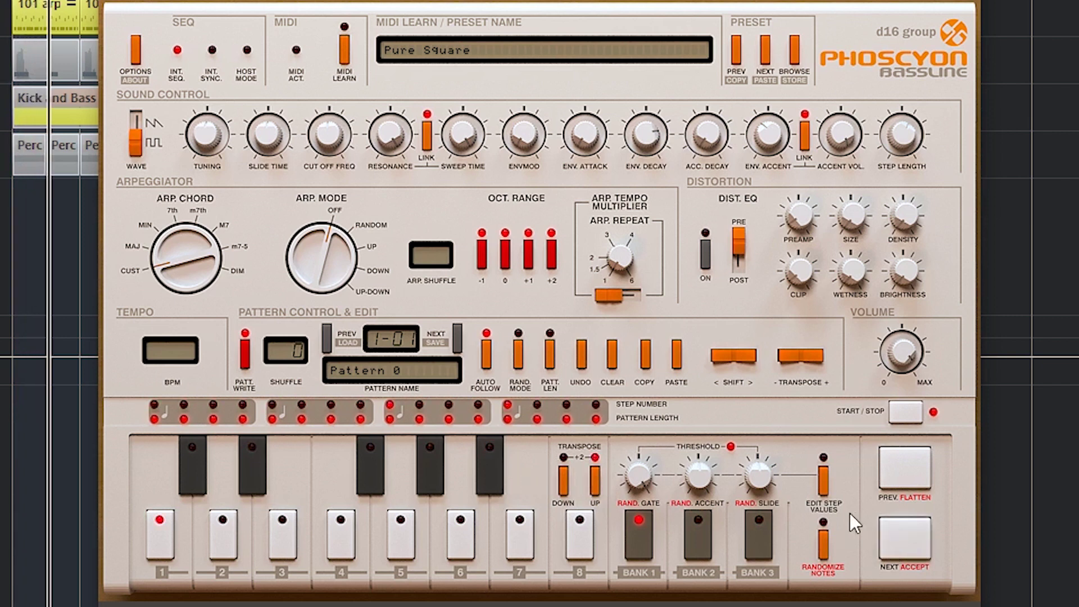
Set octave-up transposition on individual steps of Pattern 0 and audition the pattern while advancing through it.
click(595, 484)
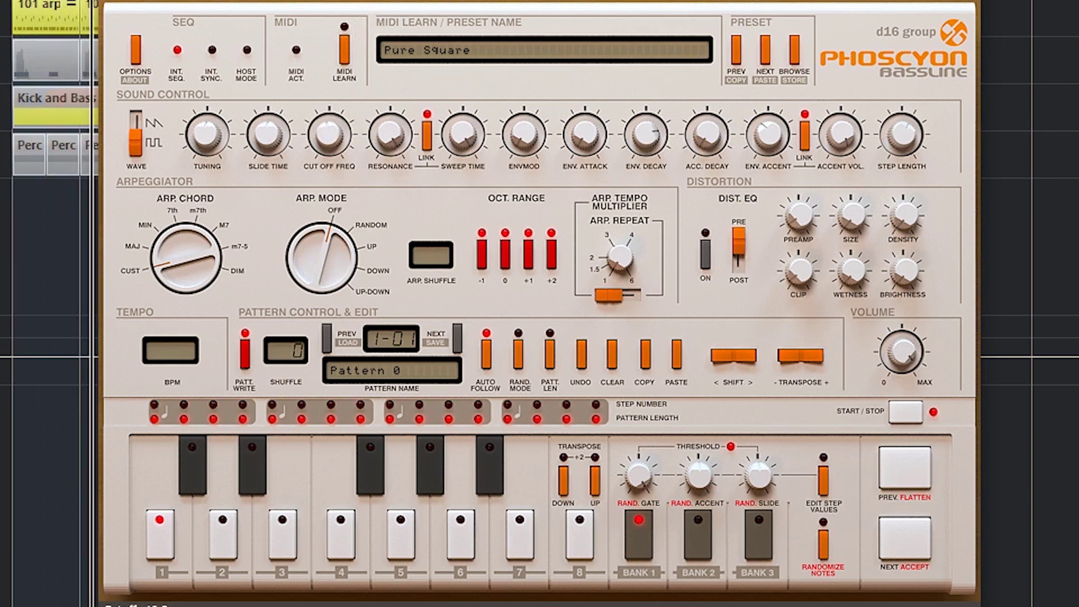
key(space)
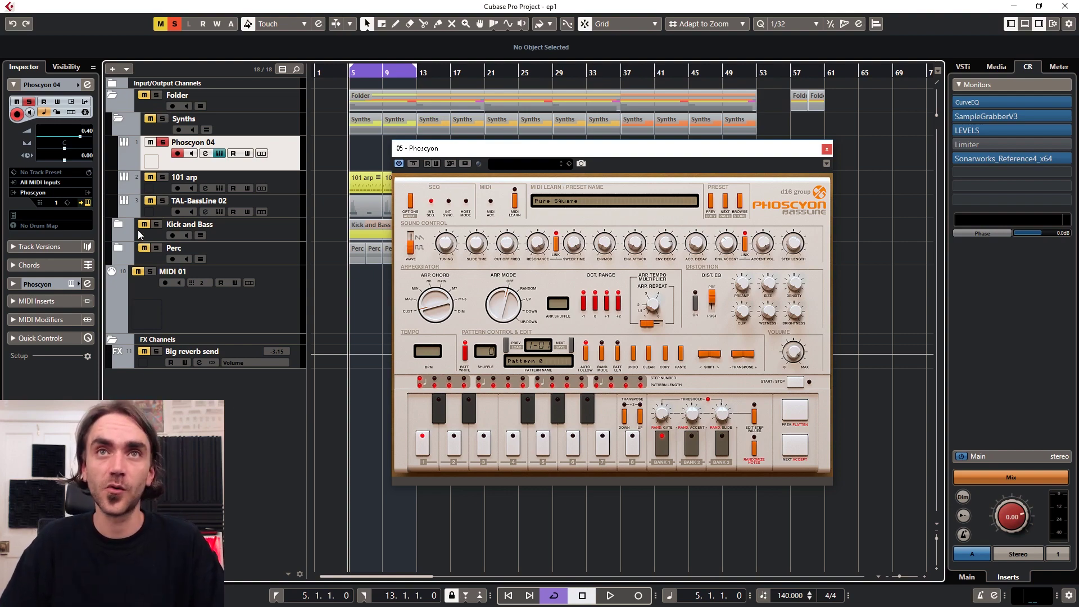
key(space)
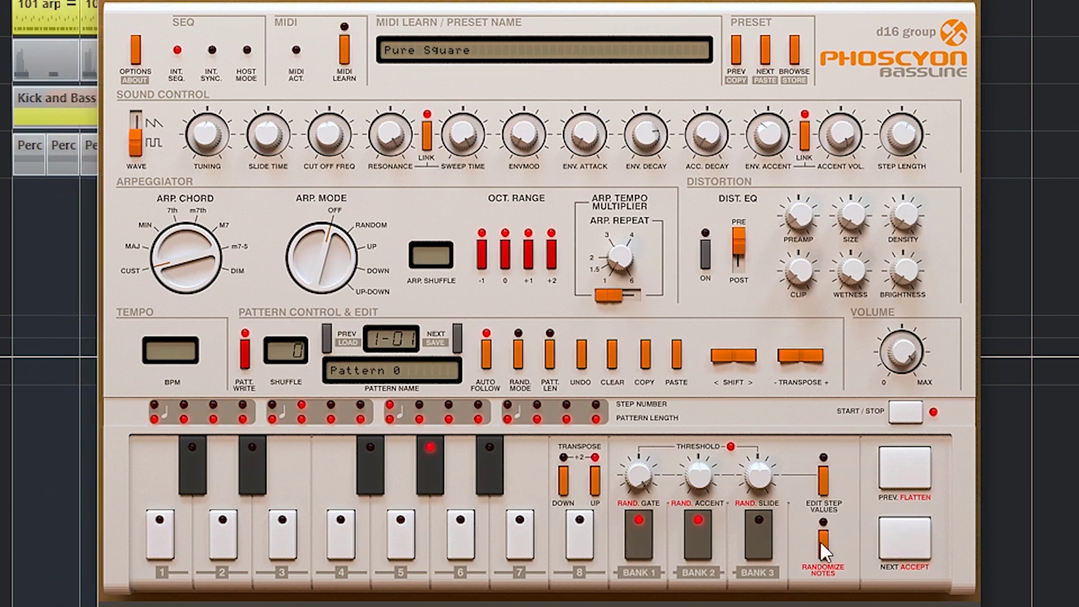
click(900, 534)
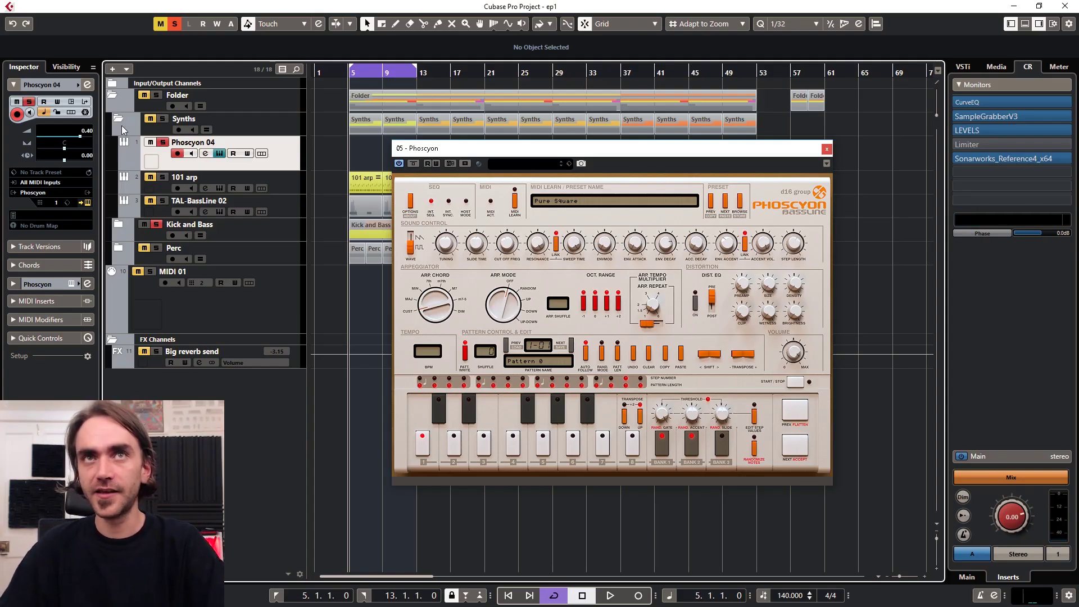
Activate the ColourCopy insert and the low EQ band on the Phoscyon 04 channel, and close its channel settings.
click(88, 85)
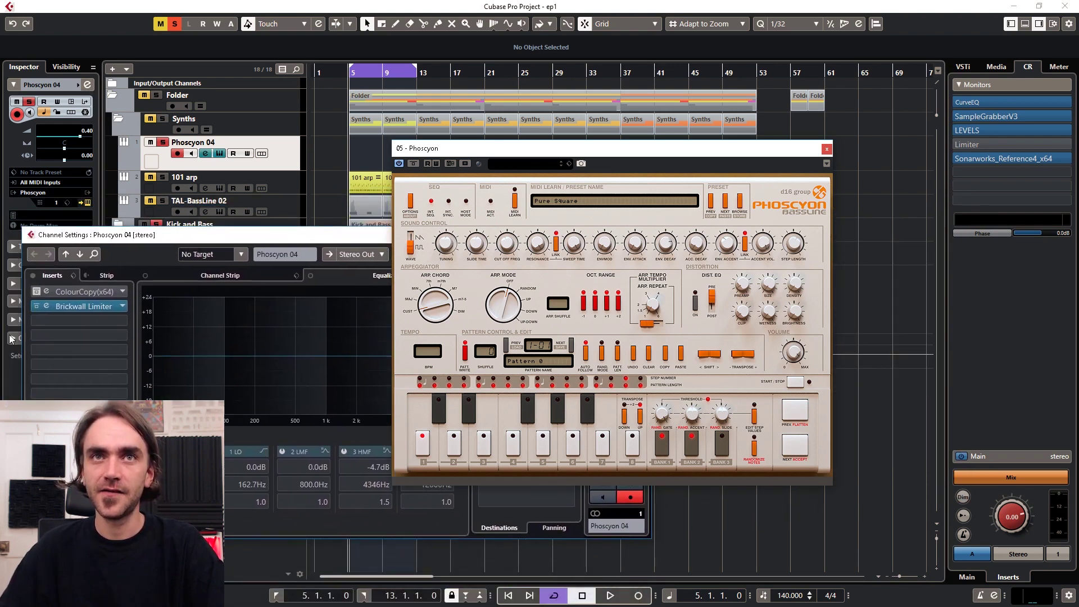
click(37, 292)
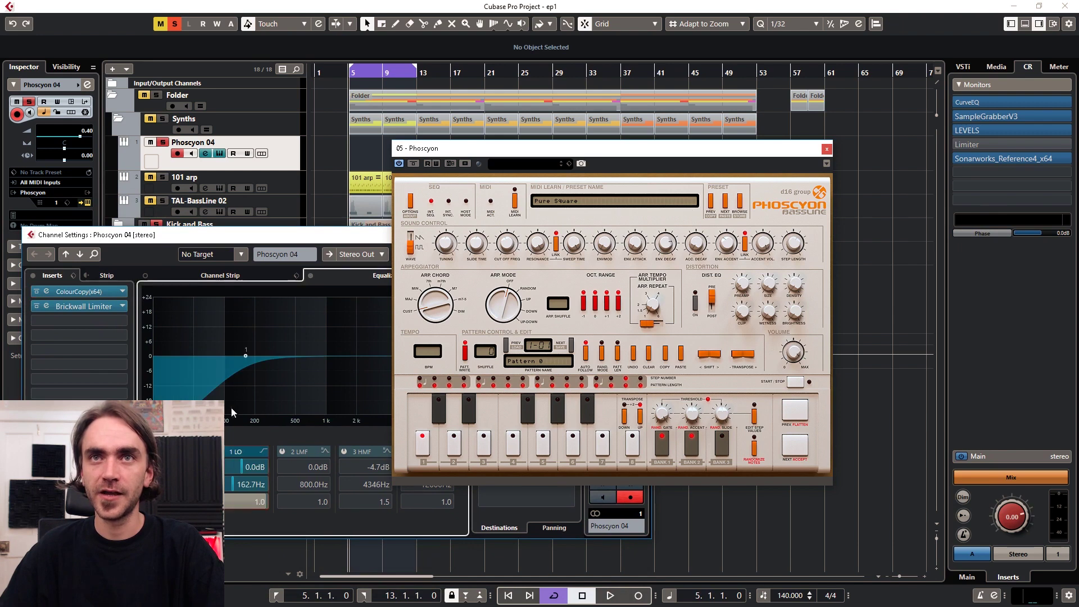
key(Escape)
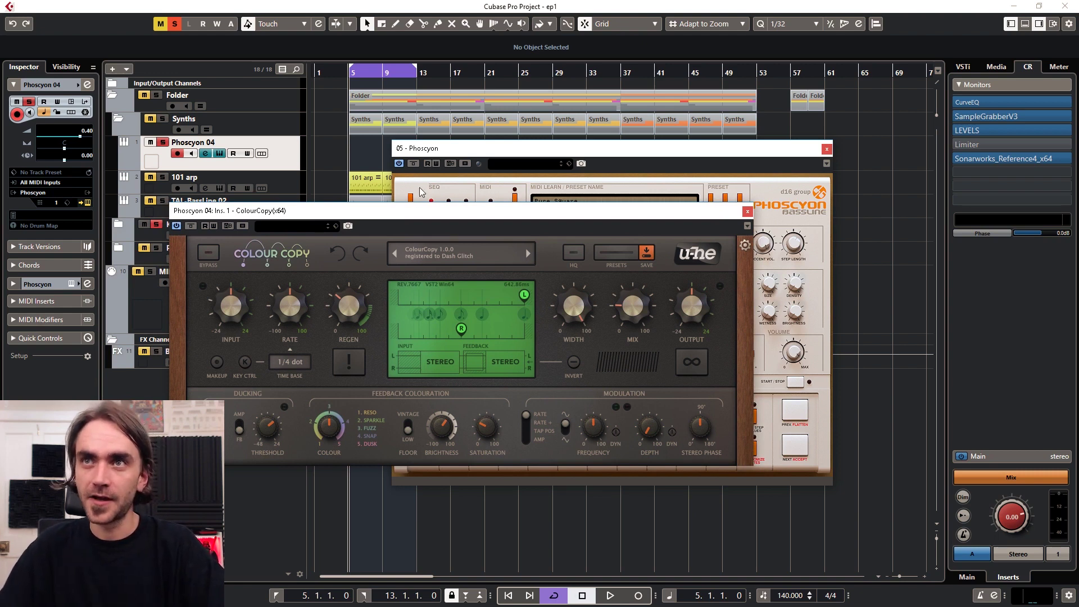
Adjust the ColourCopy delay's Regen amount slightly and close the plug-in window.
mouse_move(506, 290)
drag(344, 300, 342, 305)
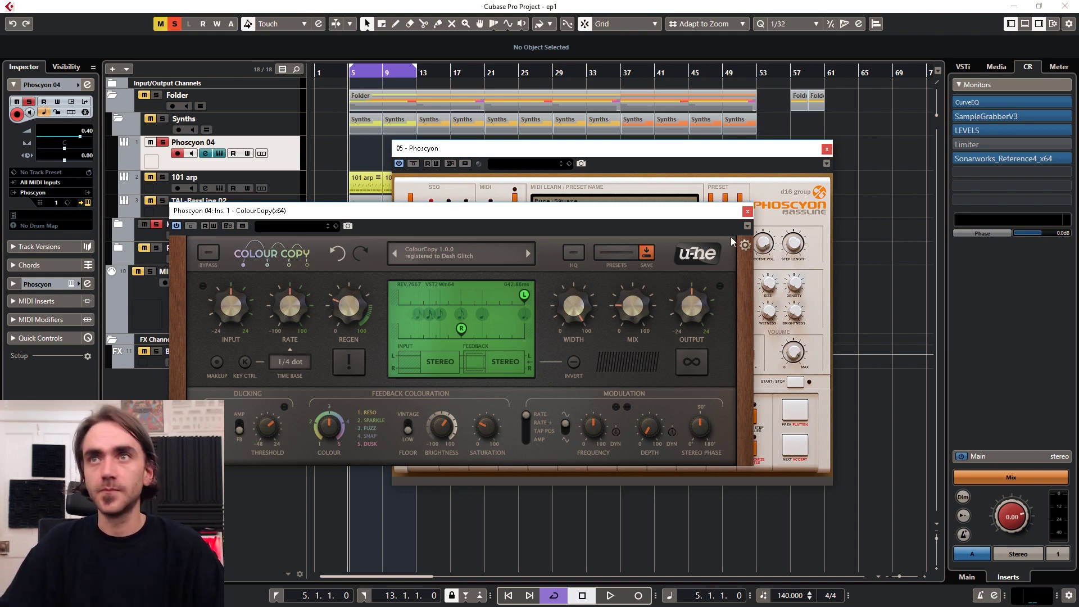
click(747, 212)
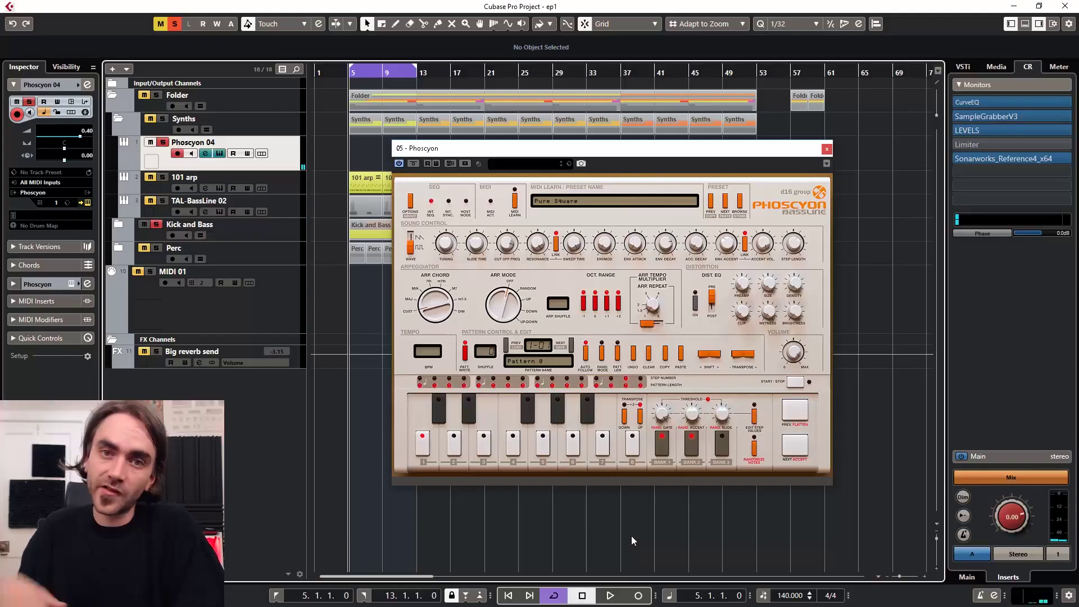
Shorten Pattern 0's length to 6 steps and raise Phoscyon's Cut Off Freq during playback.
click(618, 353)
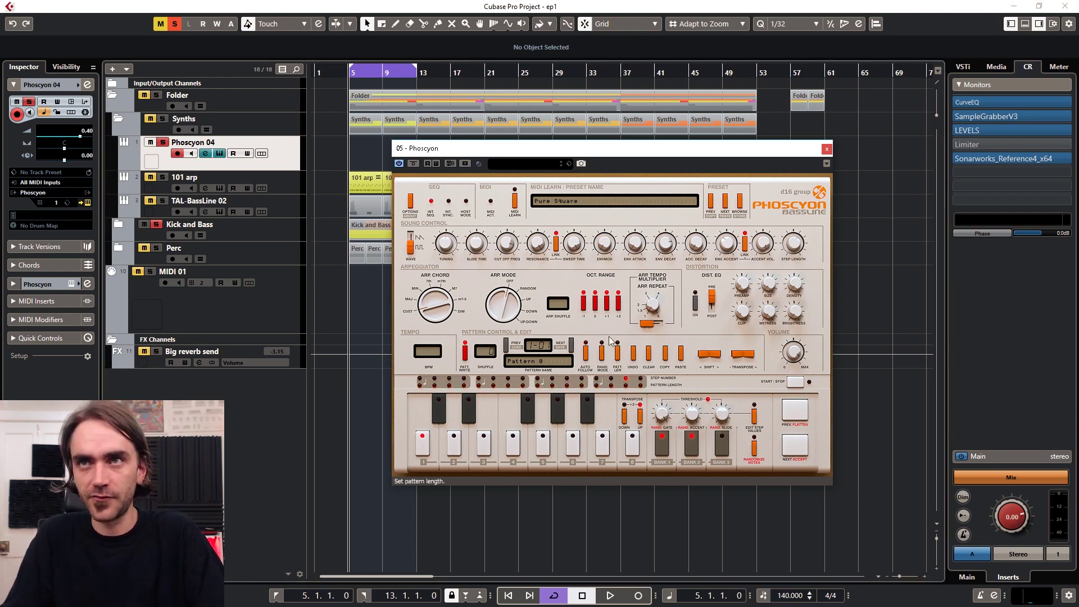
click(493, 385)
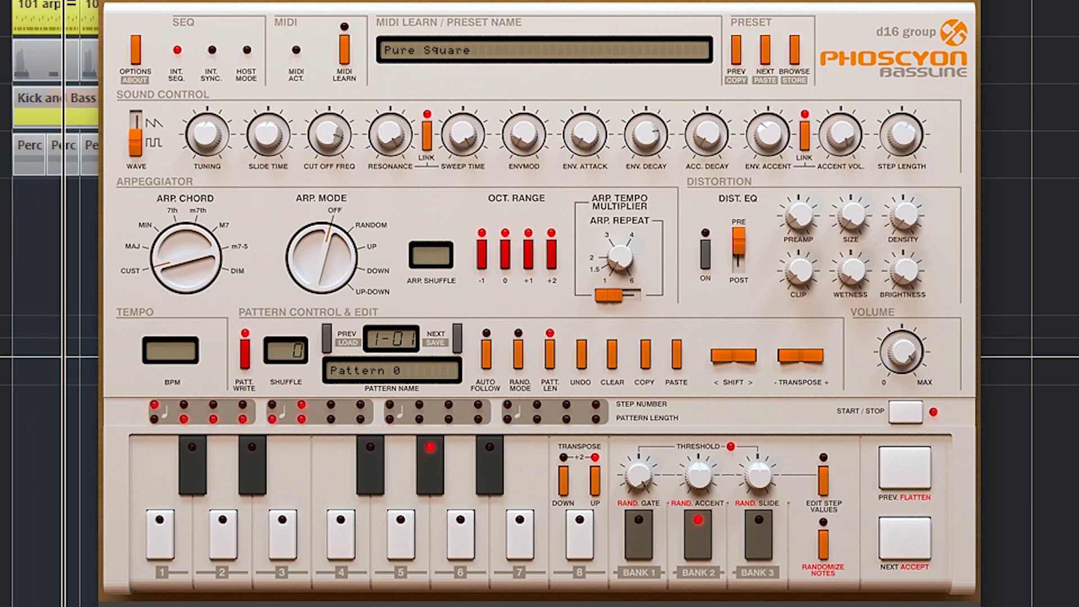
drag(327, 144, 344, 96)
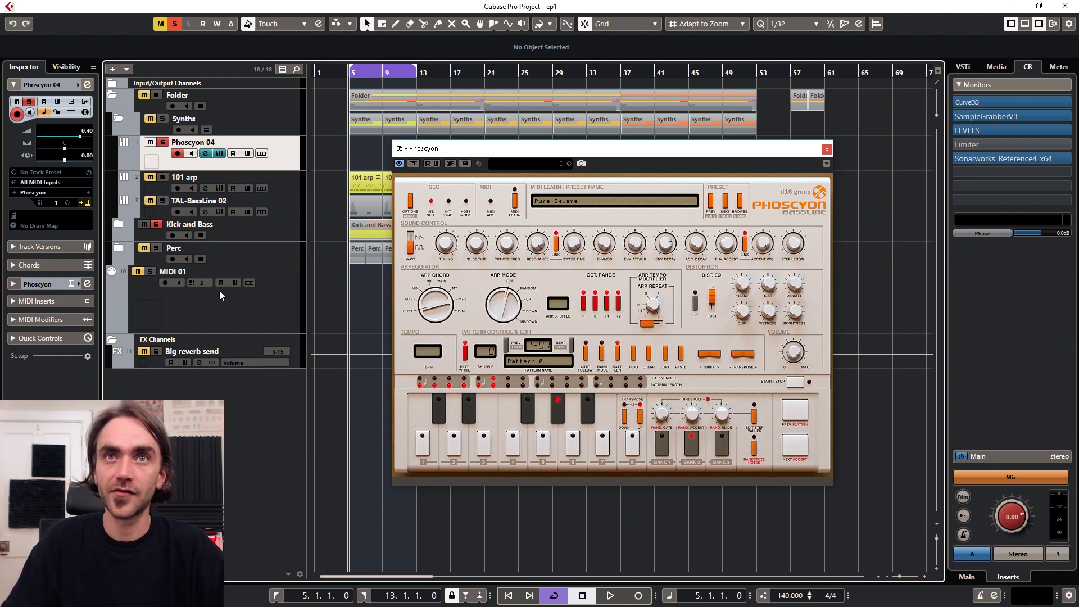
Set the MIDI 01 track's input routing to "05. Phoscyon - MIDI Out".
click(241, 312)
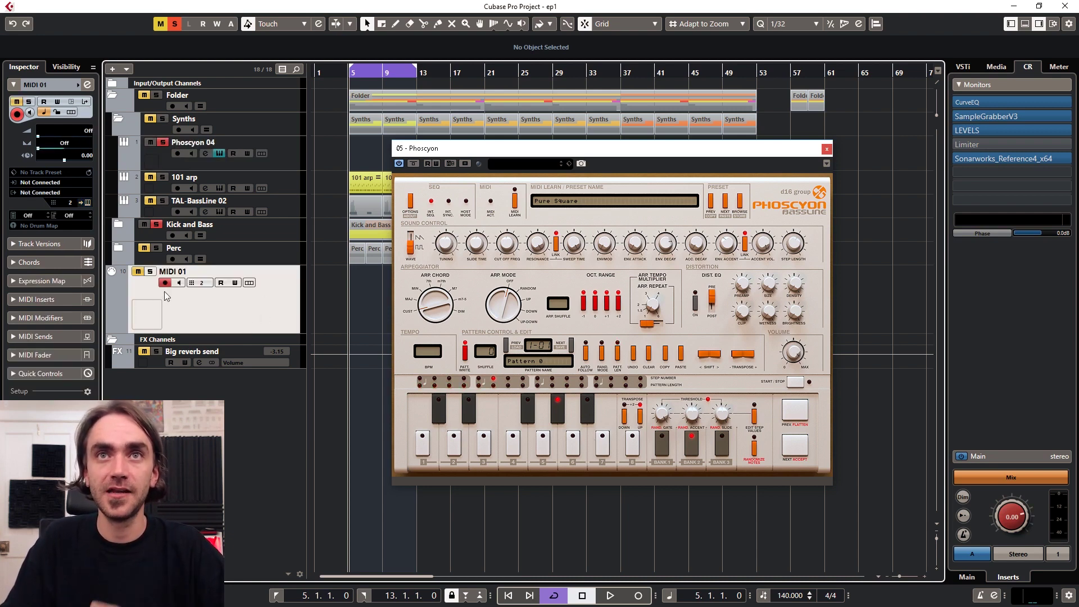
click(50, 184)
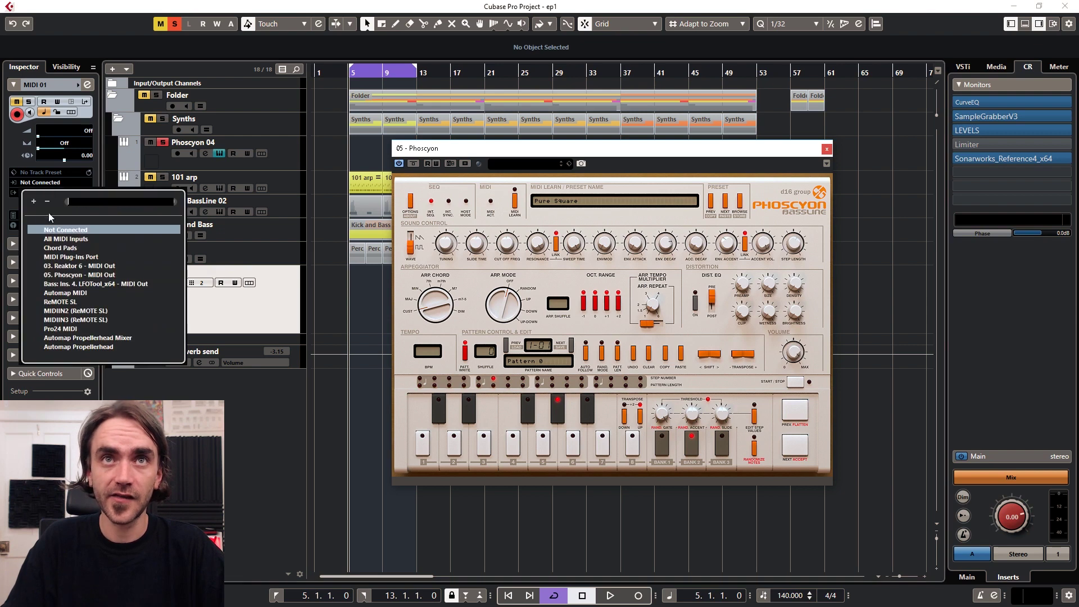
click(85, 275)
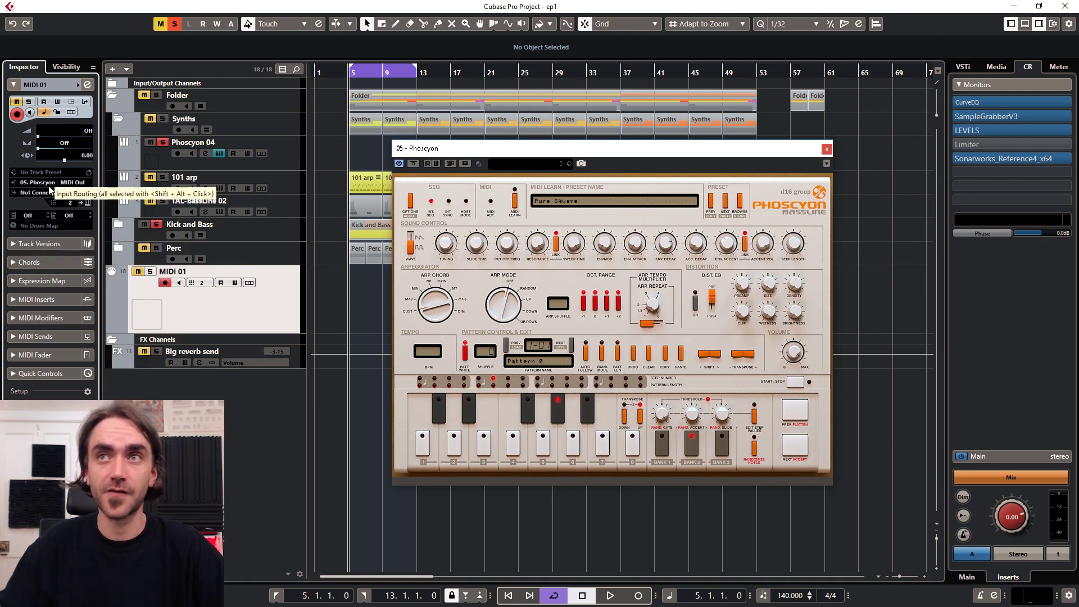
Extend the end of the cycle range to bar 53 and set the MIDI 01 track's channel to 1.
drag(416, 71, 760, 86)
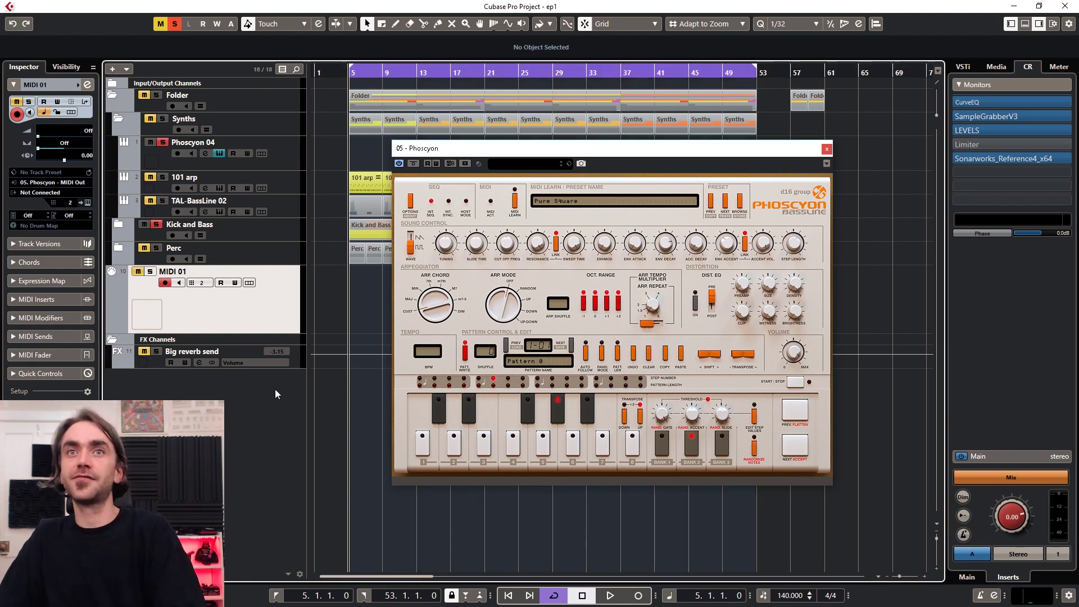
click(208, 286)
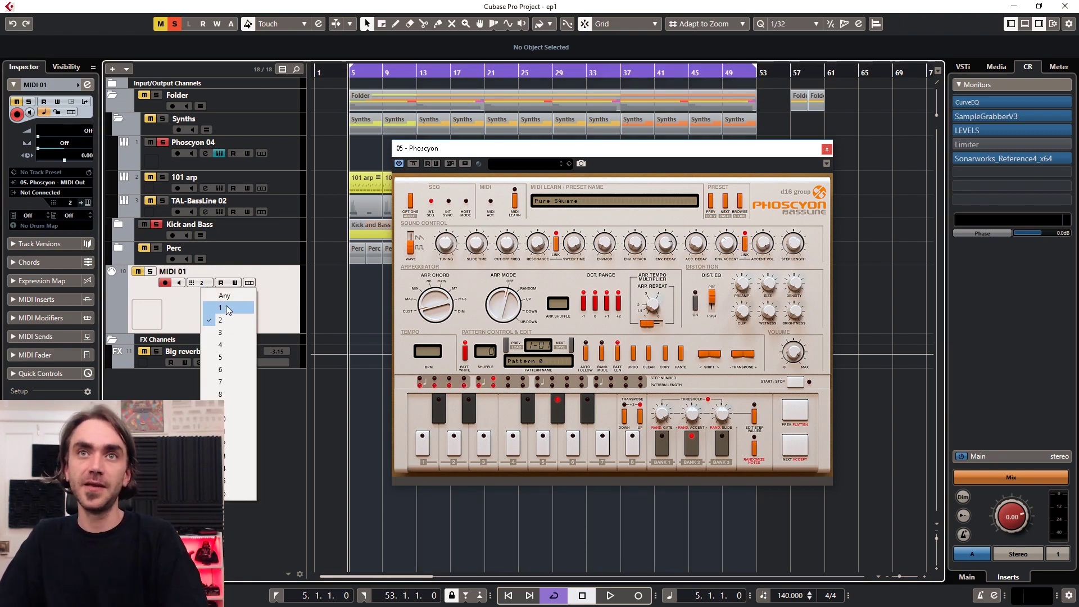
click(226, 302)
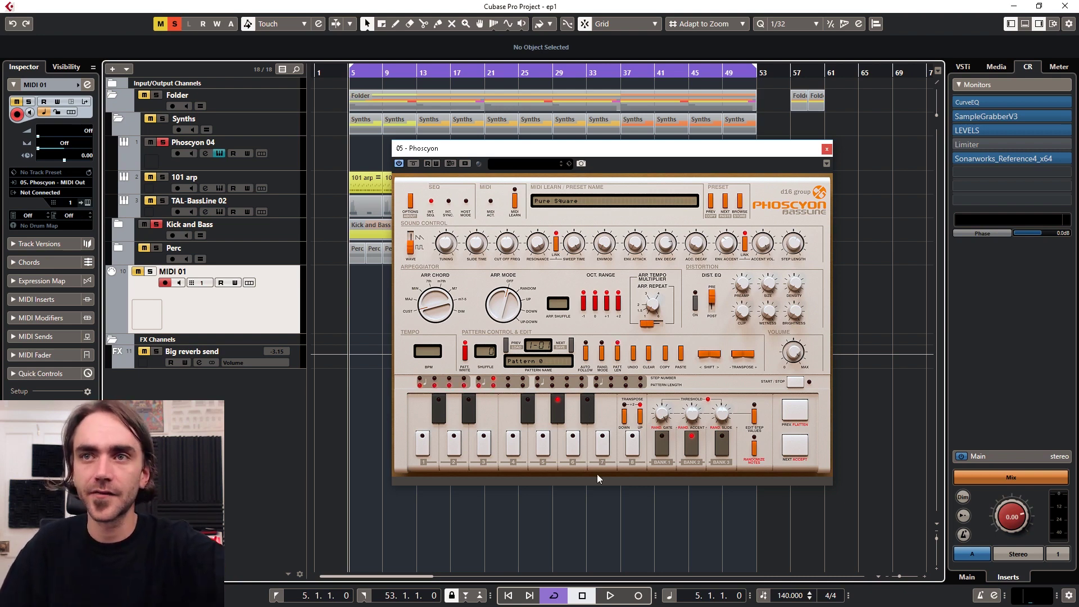
Record Phoscyon's MIDI output onto the MIDI 01 track from bar 5, with the plug-in window moved clear of the arrangement.
key(KP_Multiply)
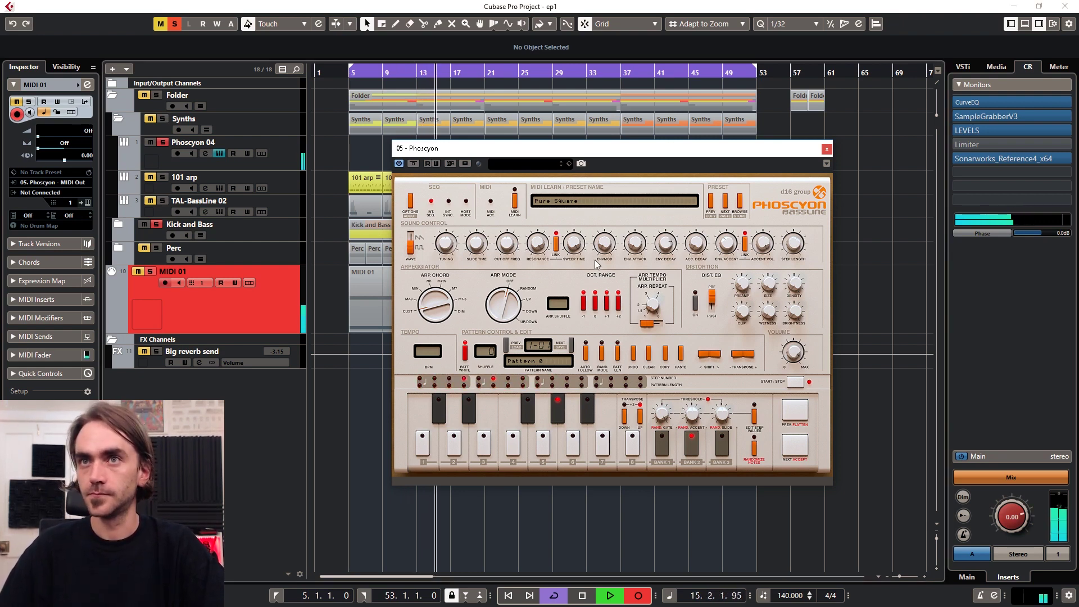
drag(626, 149, 740, 184)
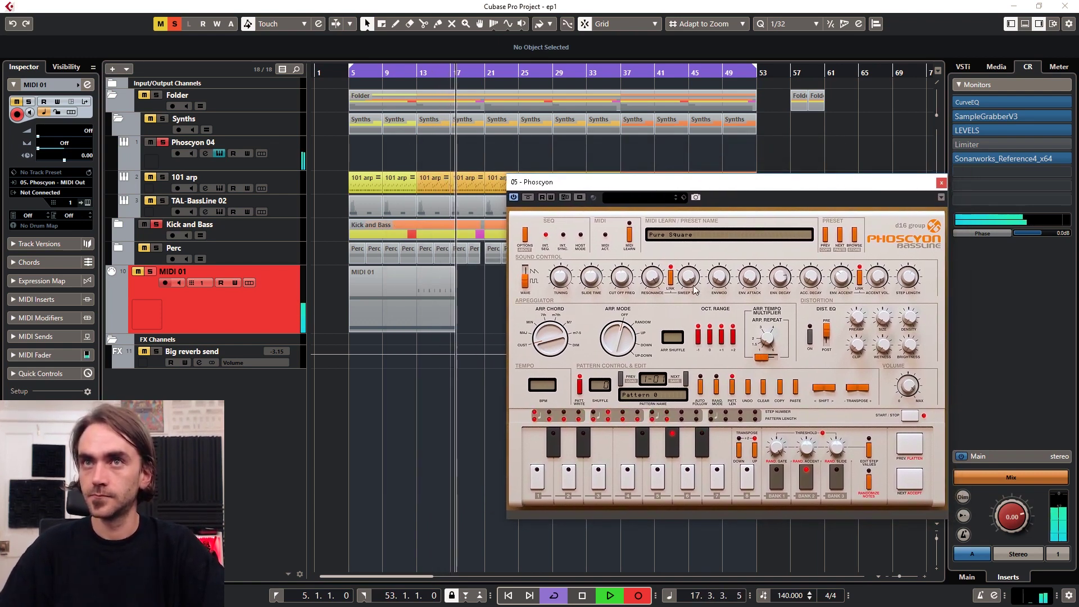
drag(675, 183, 750, 133)
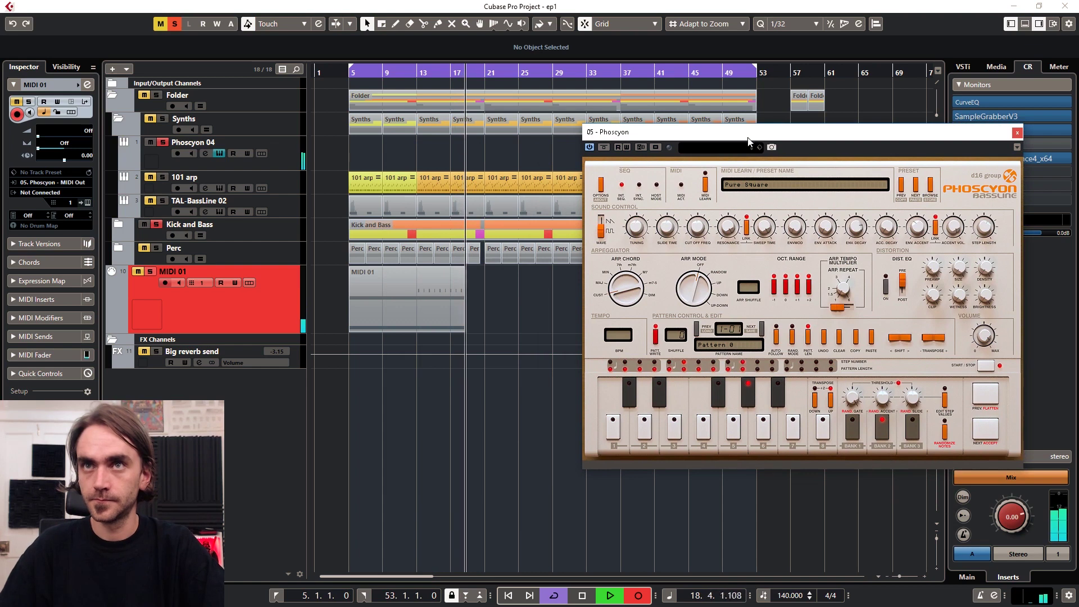
click(832, 370)
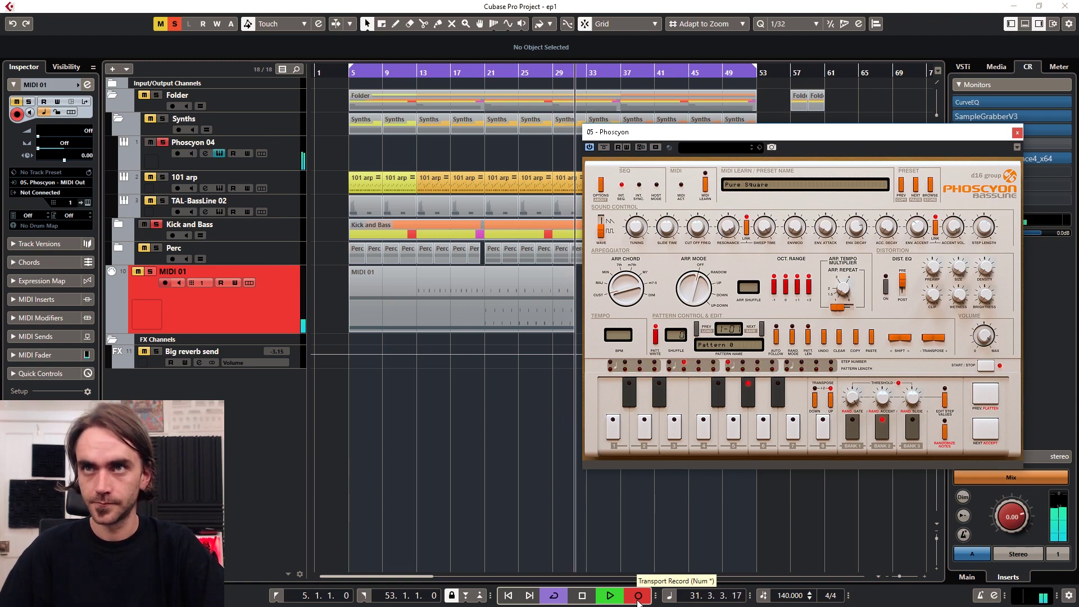
key(space)
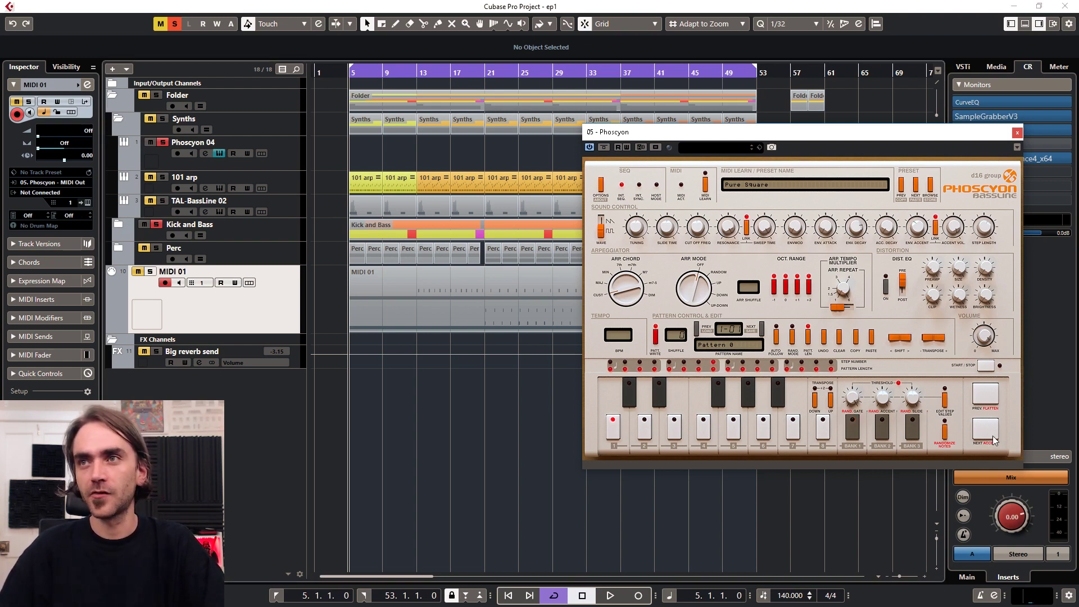
Rework Phoscyon's Pattern 0 step by step into a new note sequence.
click(729, 364)
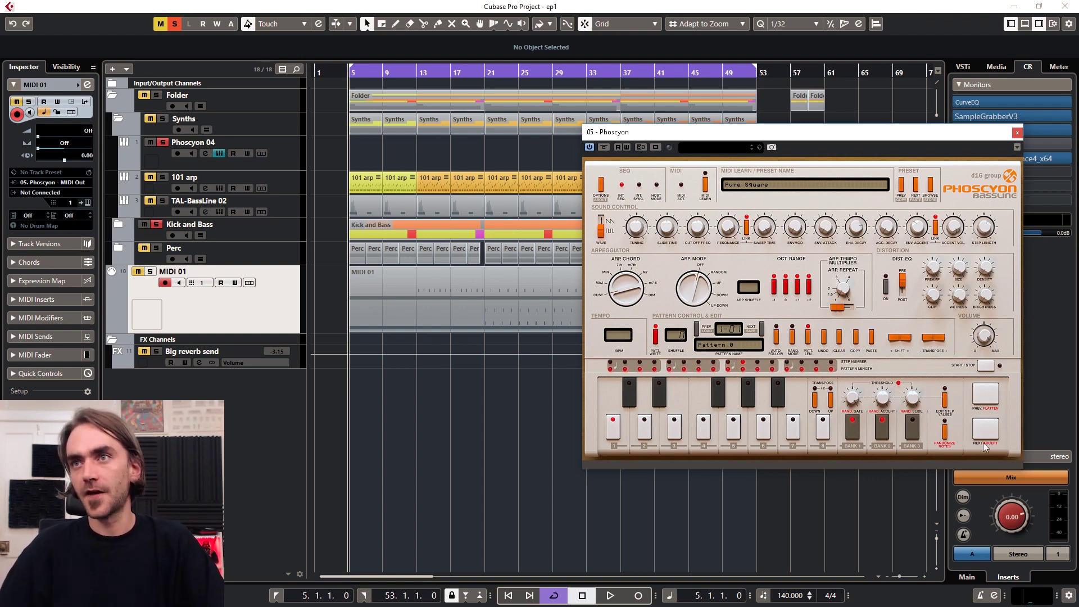
click(995, 419)
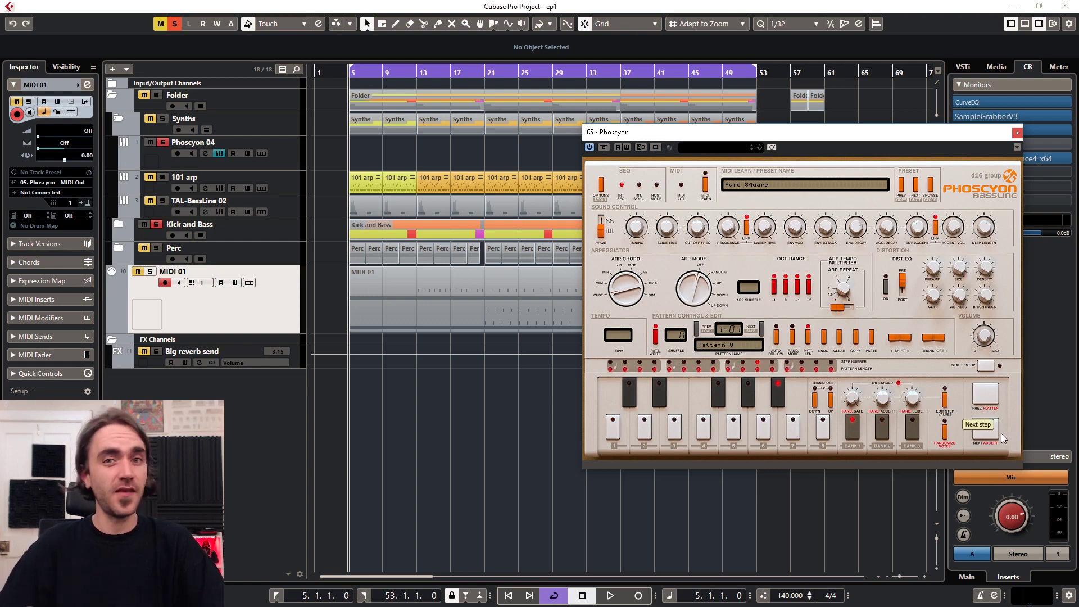
click(994, 429)
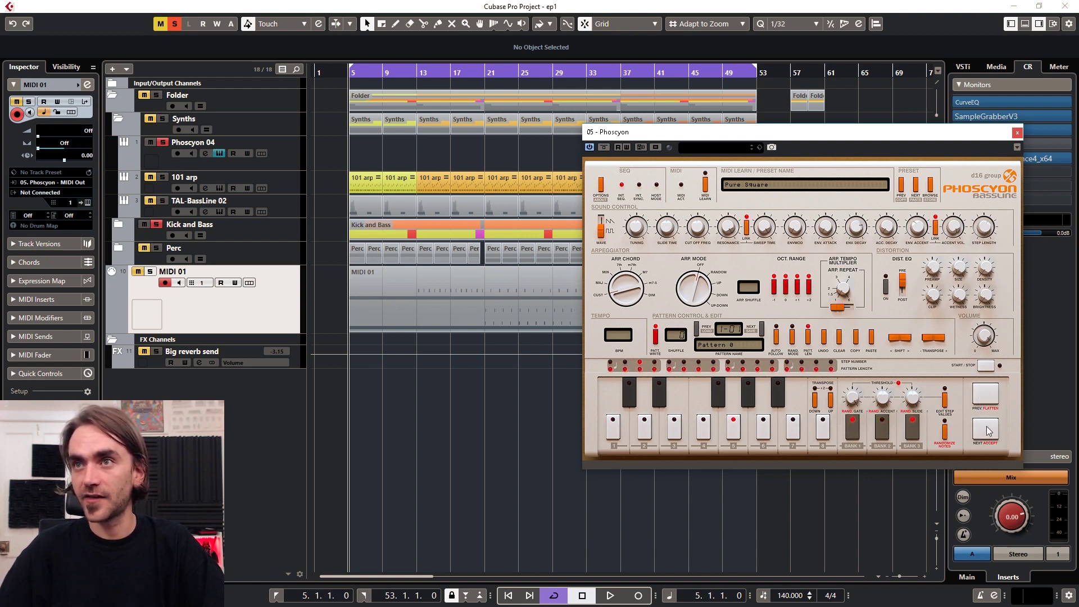
Move the recorded MIDI 01 part to start at bar 28 and record the new pattern on that track from bar 5.
click(582, 311)
drag(370, 299, 527, 308)
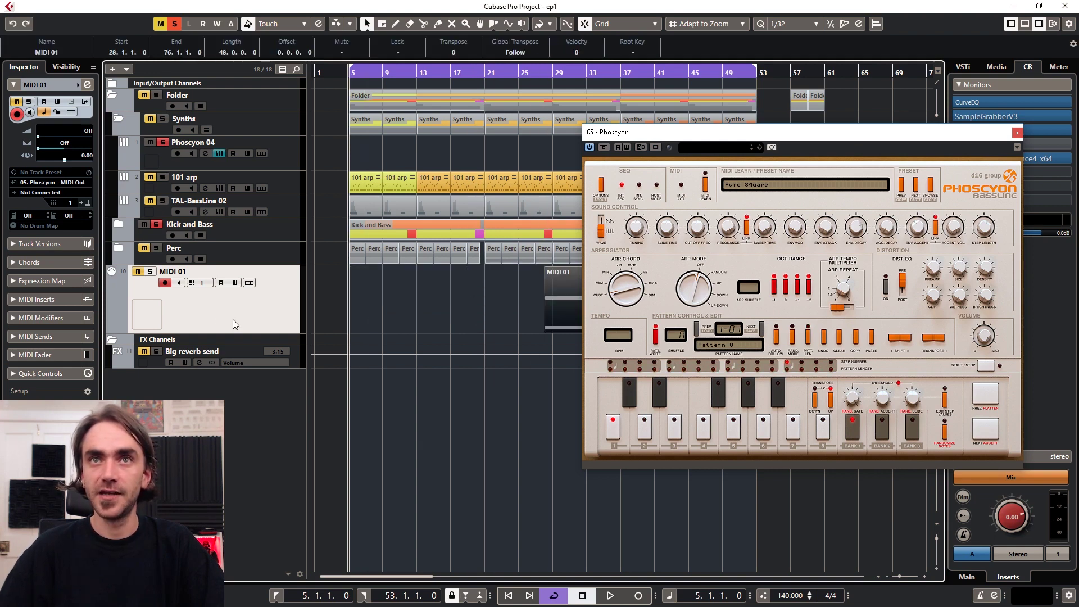
key(KP_Multiply)
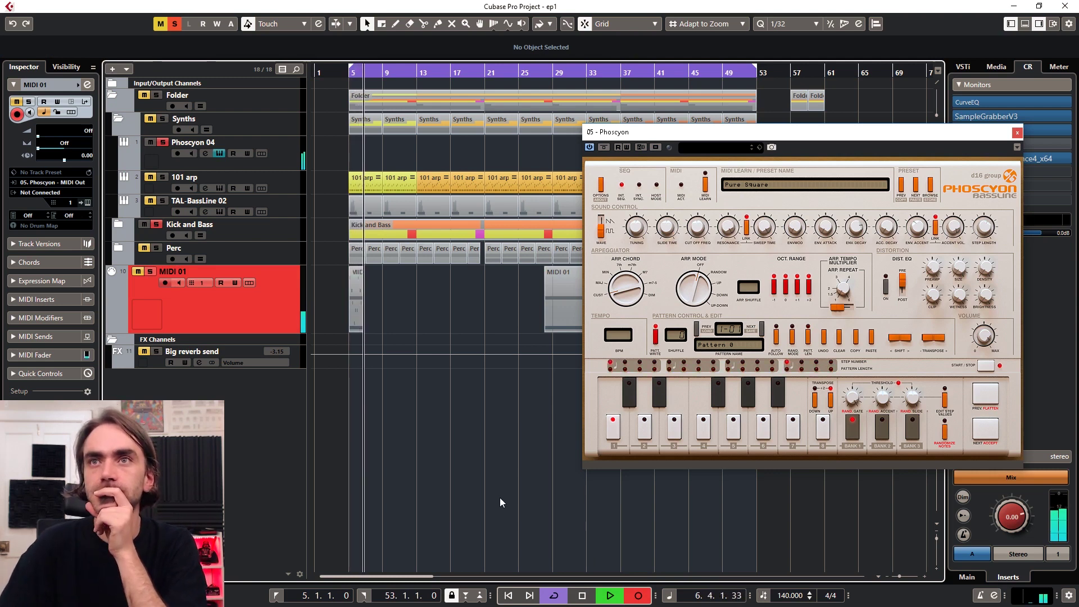
key(space)
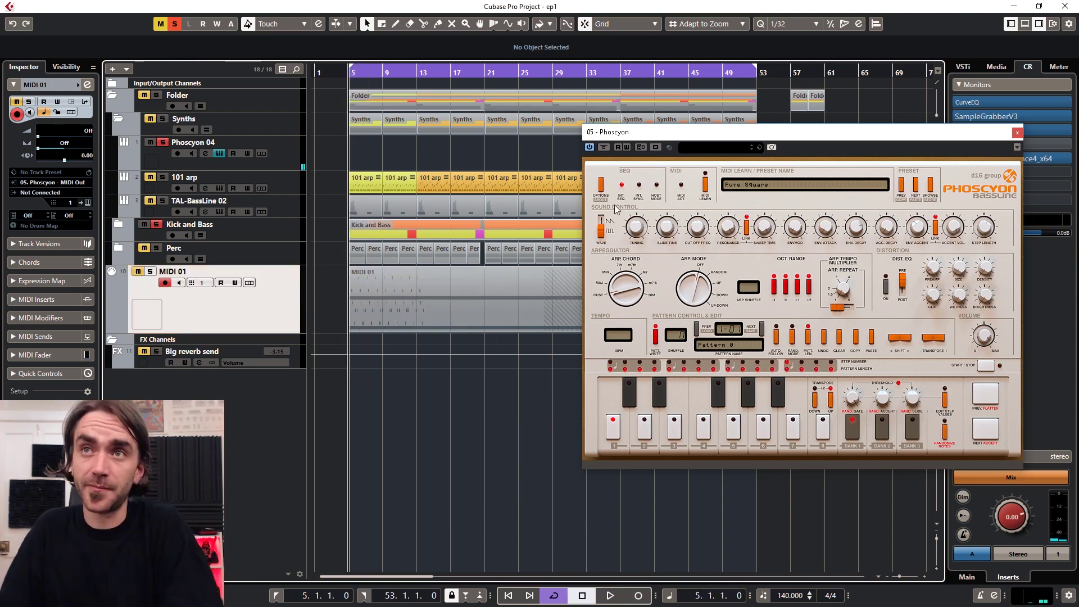
Switch off Phoscyon's internal sequencer and place the new take on the Phoscyon 04 track from bar 5 to bar 13.
click(621, 186)
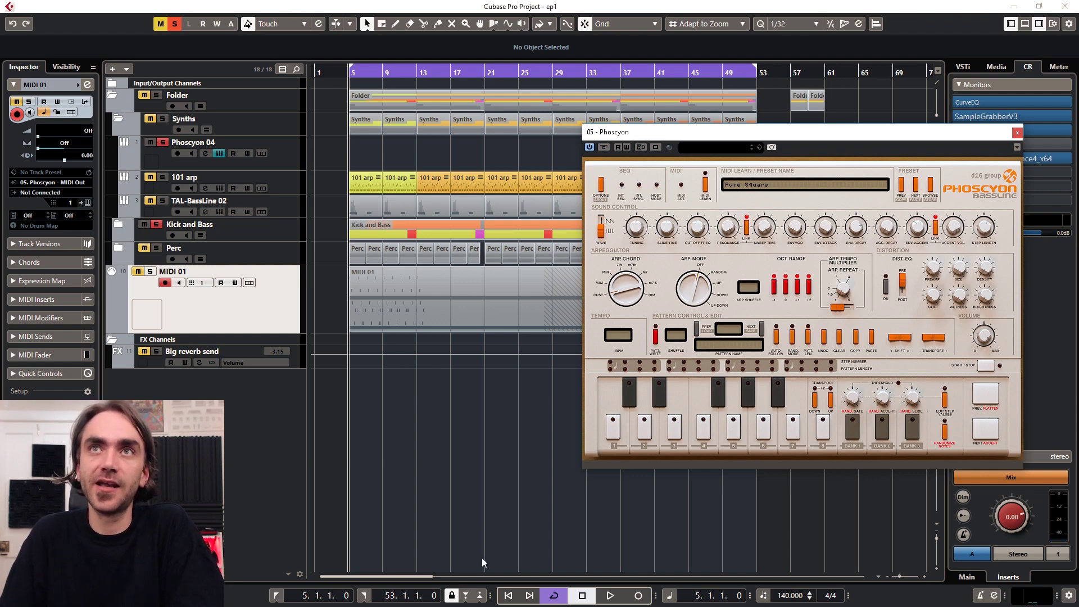
drag(432, 320, 383, 148)
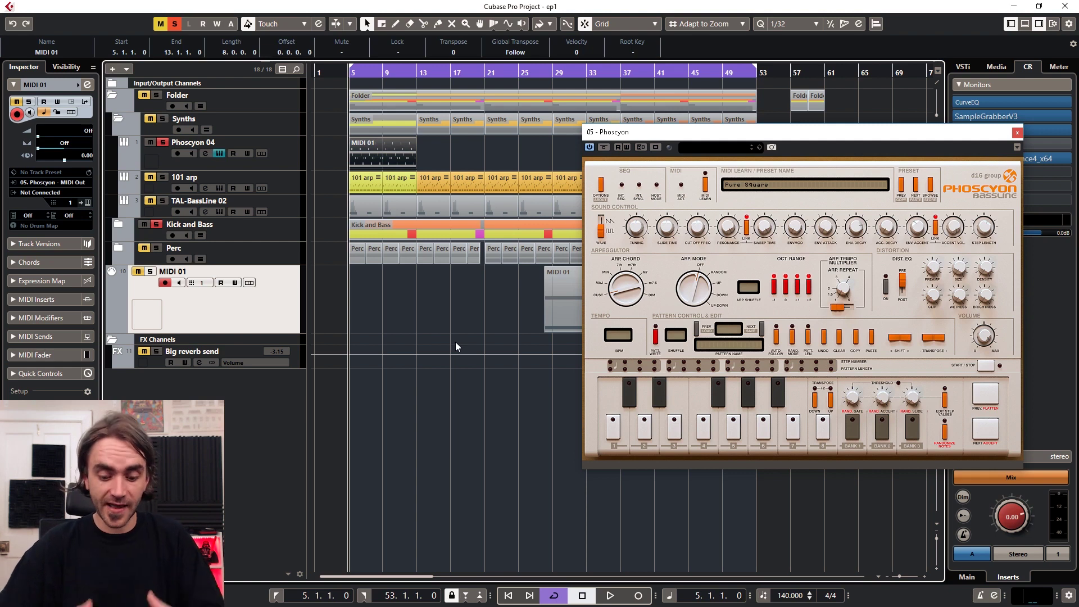
Move the longer take to bar 5 on the Phoscyon 04 track, trim its end to about bar 27, and place the 8-bar part at bar 37.
key(g)
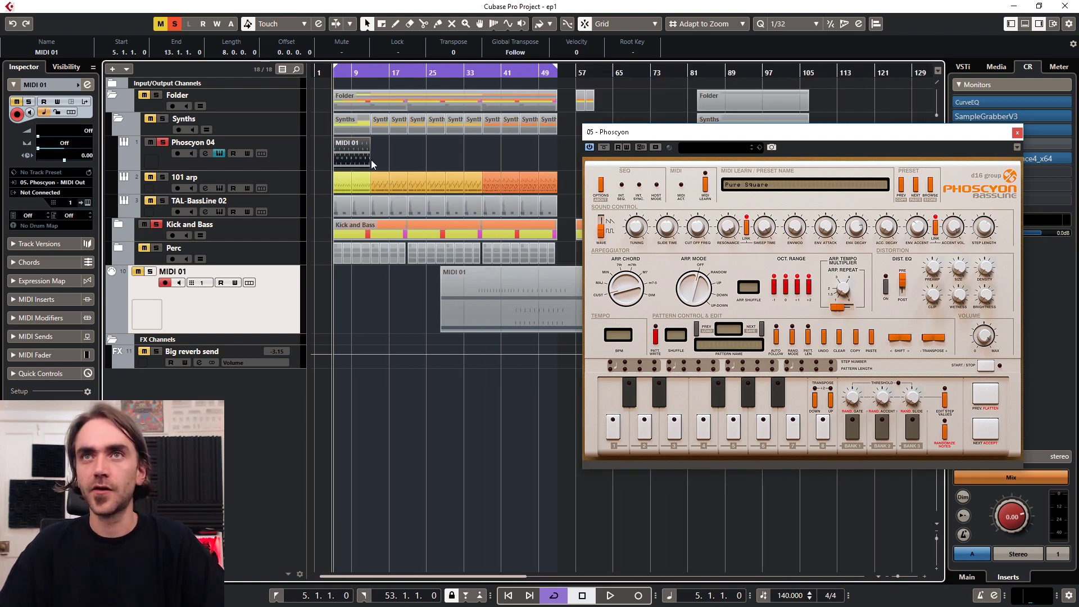
drag(351, 156, 559, 161)
drag(515, 312, 367, 157)
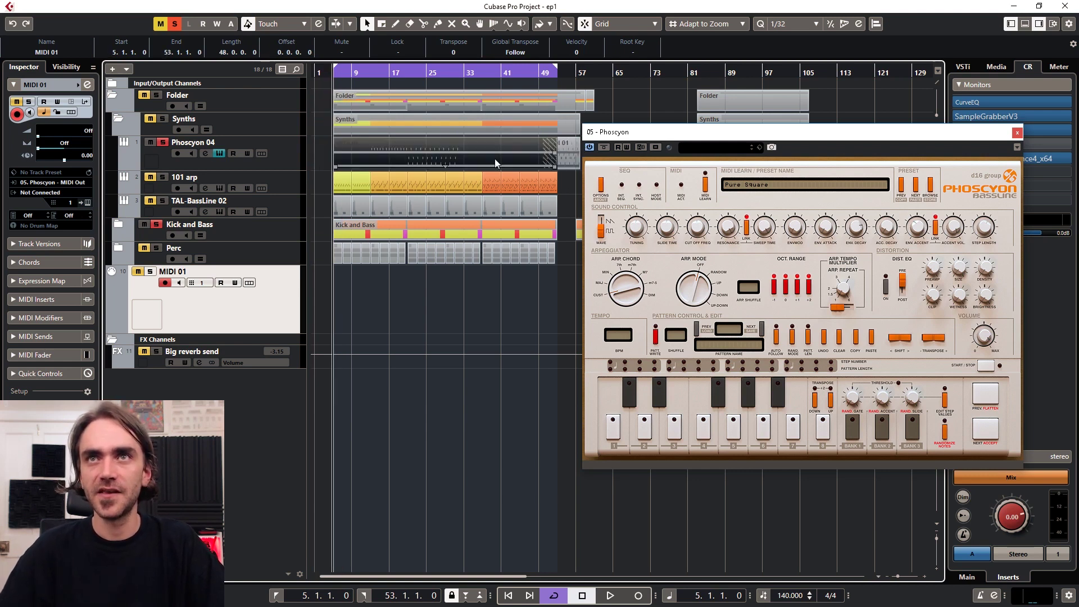
click(572, 160)
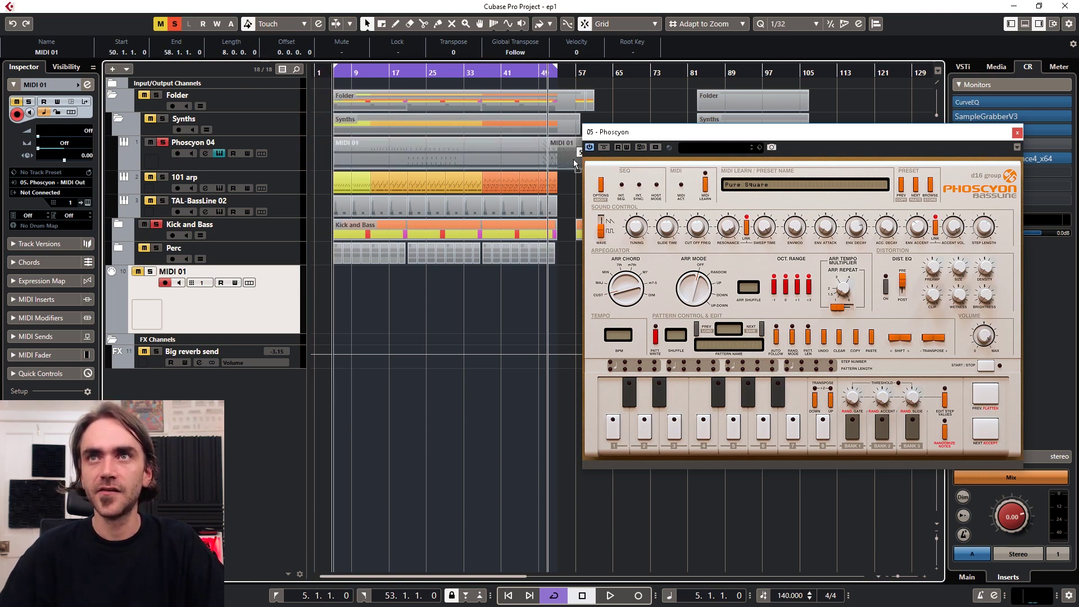
click(542, 163)
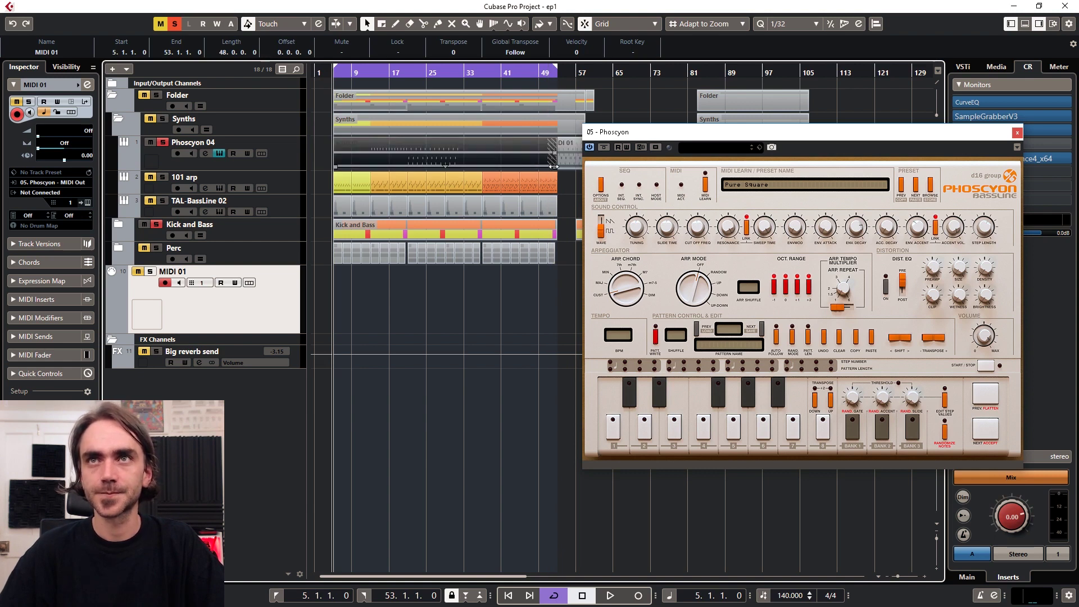
drag(553, 166, 507, 152)
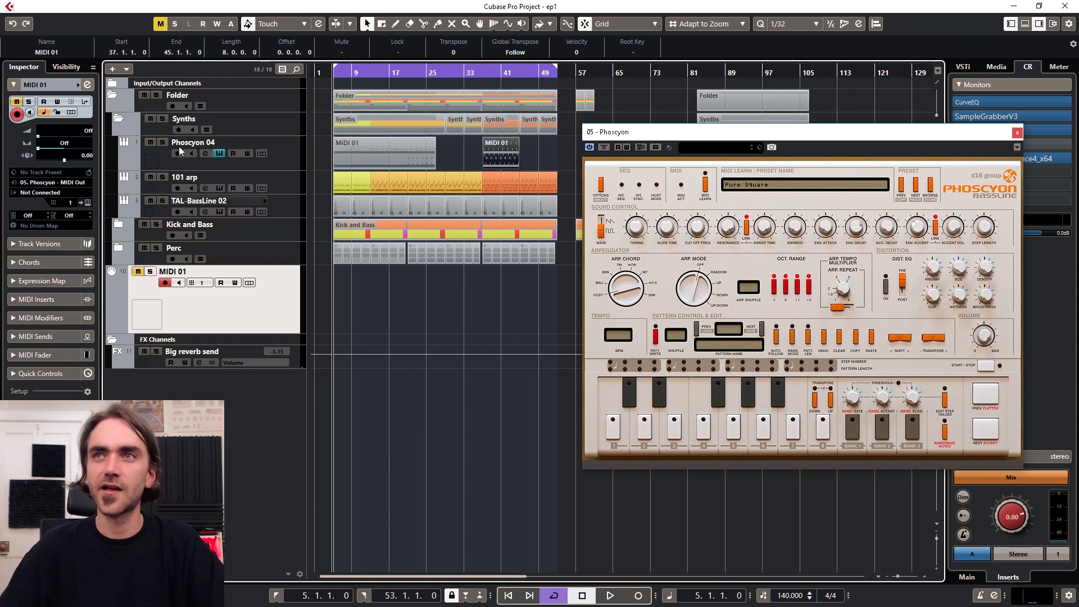
During playback, draw Cutoff automation peaks at bars 7 and 11 on the Phoscyon 04 track, with the second at 100.
key(space)
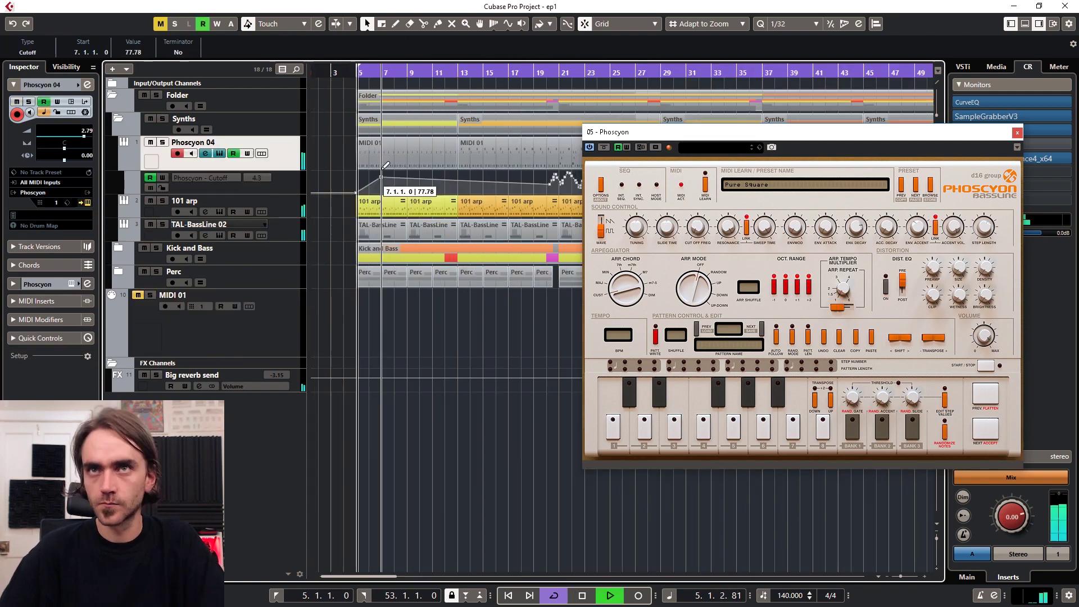
drag(413, 183, 457, 192)
click(439, 172)
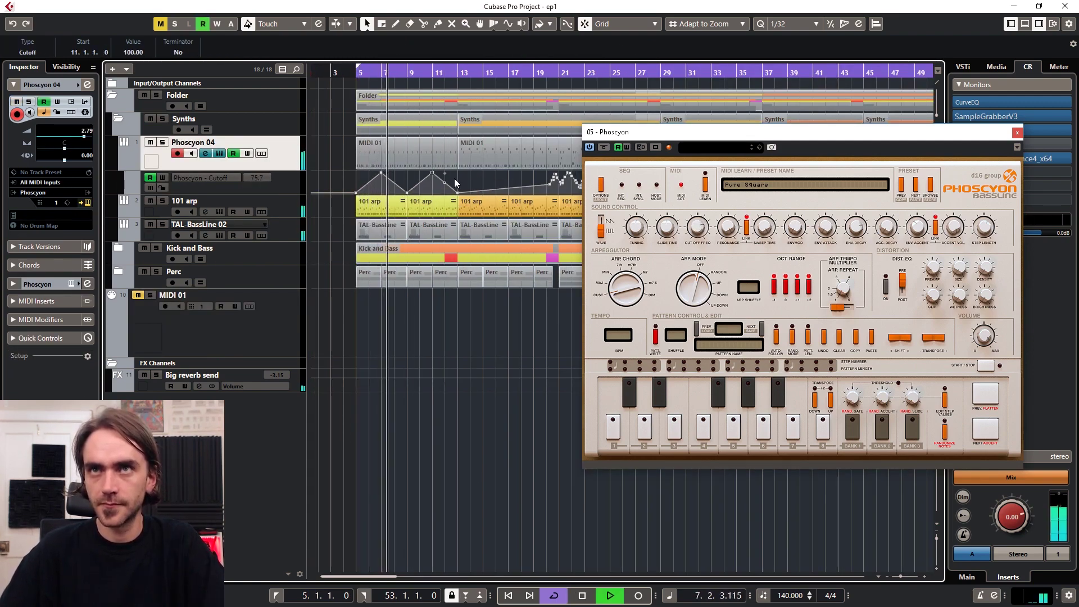
Continue the Cutoff automation with a peak at bar 15 that falls to 0 at bar 17.
key(g)
key(h)
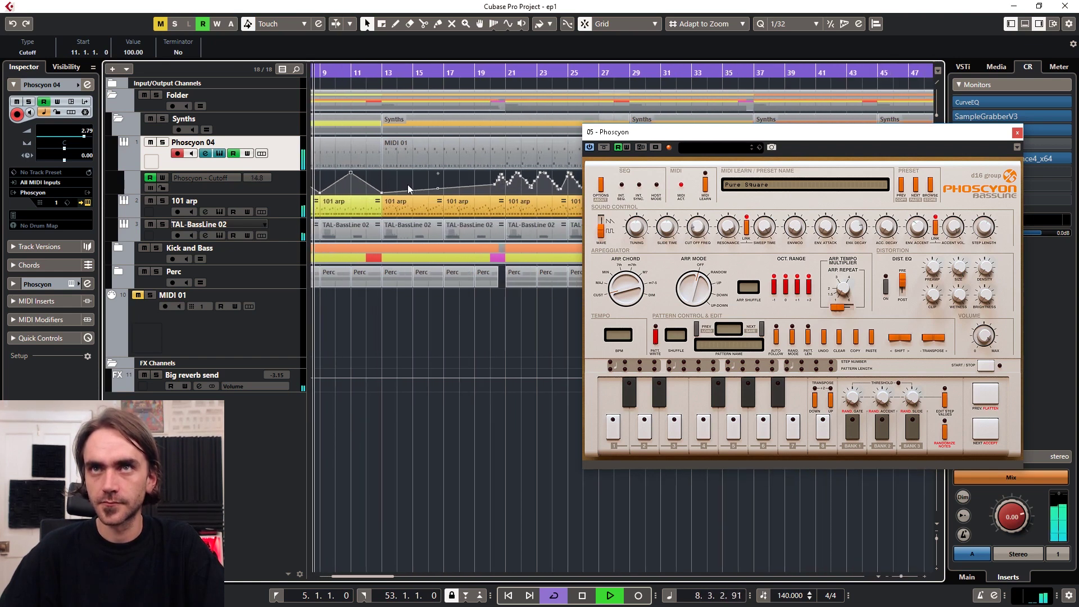
click(414, 178)
drag(414, 178, 445, 194)
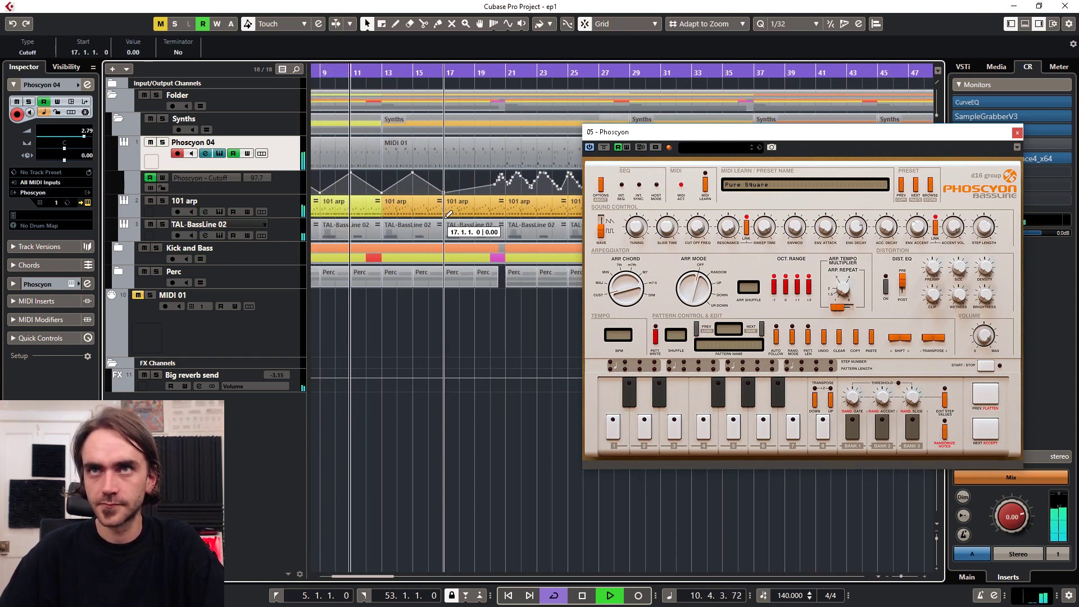
Delete the old wavy Cutoff automation points between bars 17 and 29.
key(g)
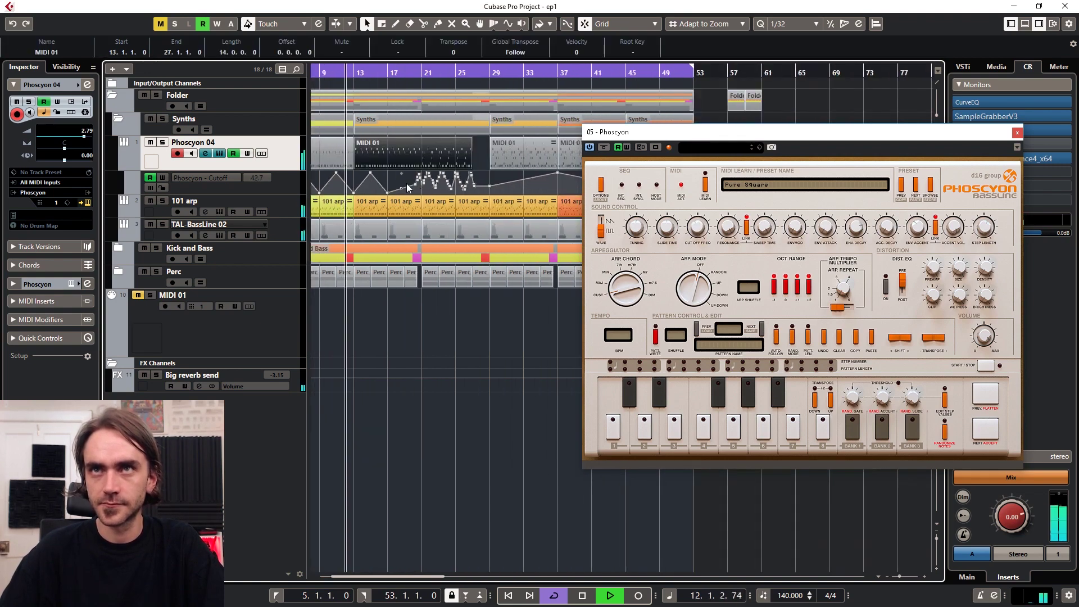
click(488, 179)
drag(488, 177, 410, 191)
key(Delete)
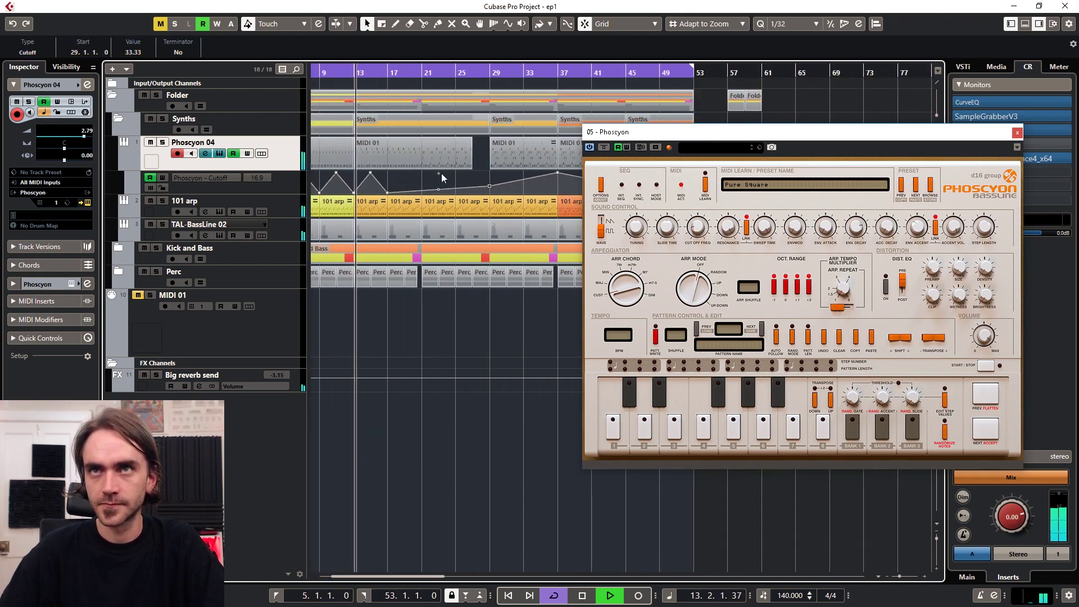
Add Cutoff automation peaks of 100 at bars 19 and 23, dropping to 0 at bar 21 and down again at bar 25.
key(h)
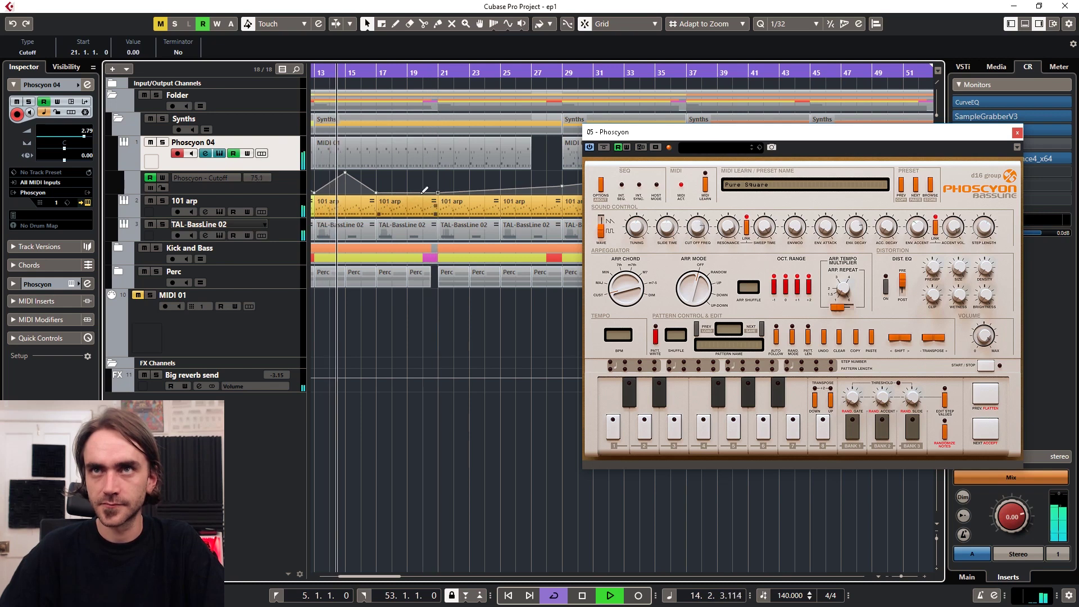
drag(407, 191, 410, 158)
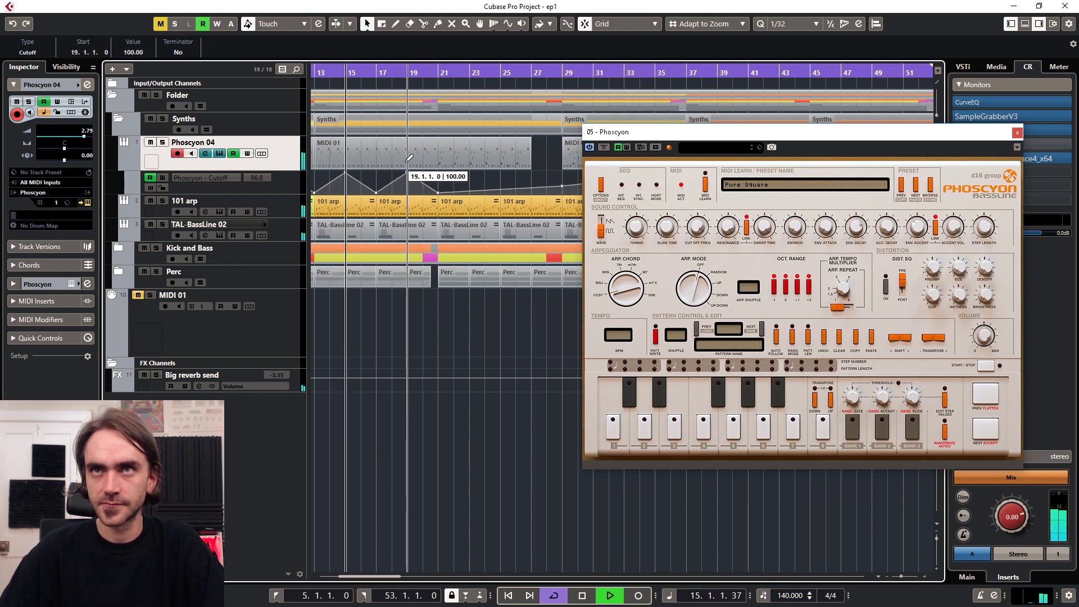
click(495, 191)
drag(474, 192, 476, 169)
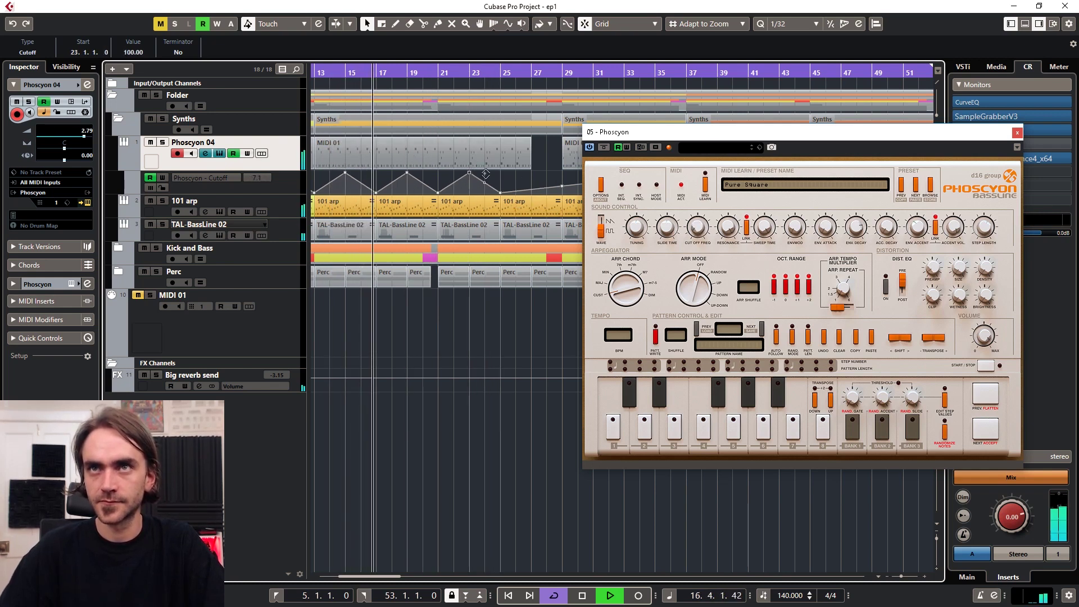
Extend the MIDI 01 part that starts at bar 13 on the Phoscyon 04 track so it ends at bar 29.
key(g)
key(g)
click(388, 162)
ctrl+scroll(387, 162, up, 2)
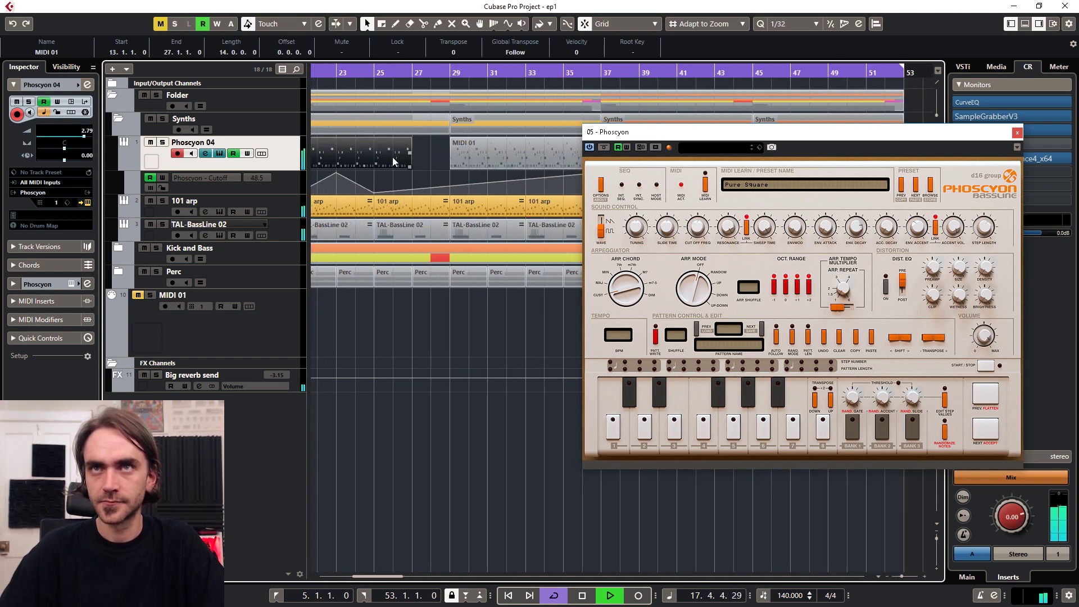
drag(409, 167, 400, 193)
Replace the Cutoff automation point at bar 29 with a peak of 100 at bar 27 that falls back down at bar 29.
key(Delete)
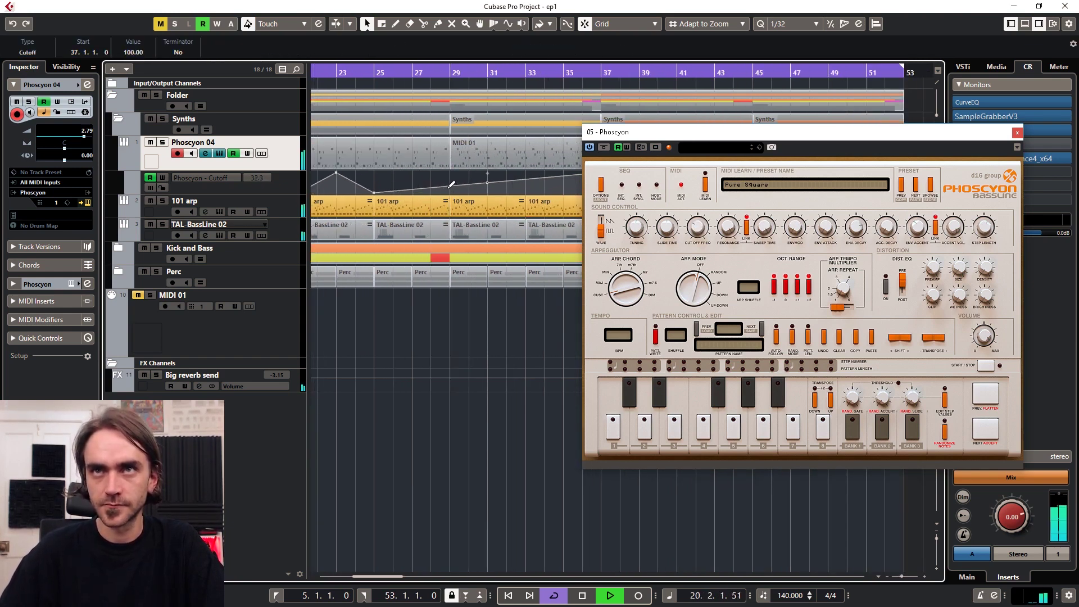
drag(424, 189, 408, 171)
scroll(430, 155, down, 3)
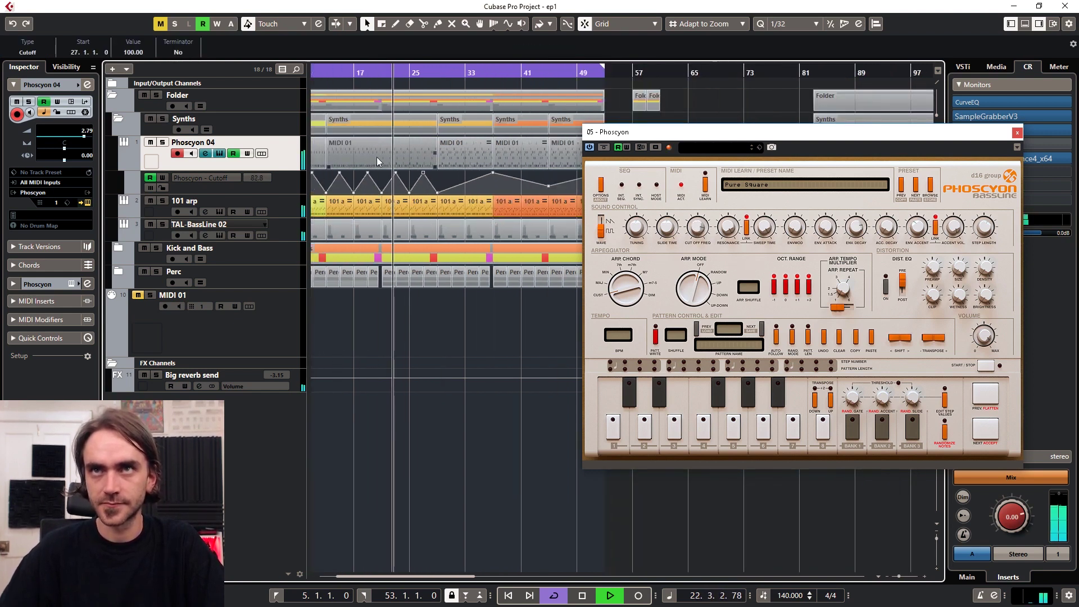
scroll(421, 161, down, 2)
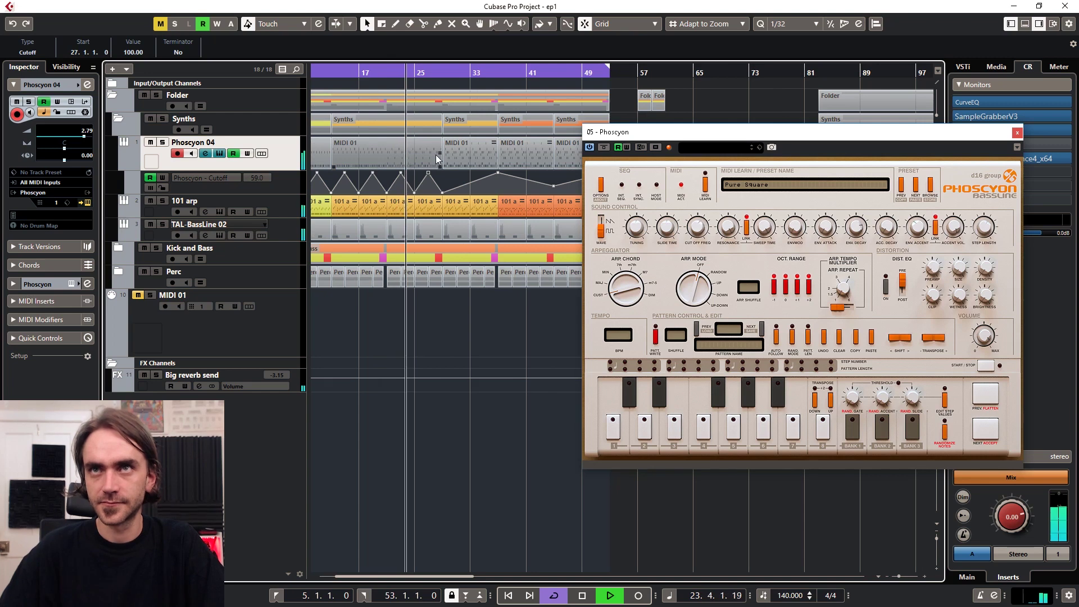
click(449, 150)
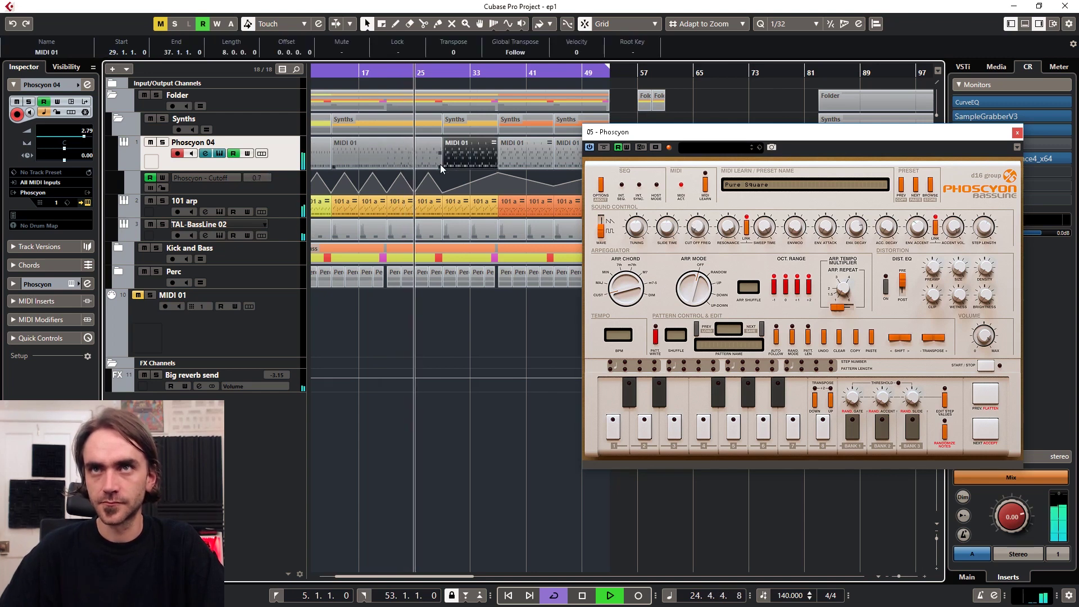
scroll(465, 76, up, 2)
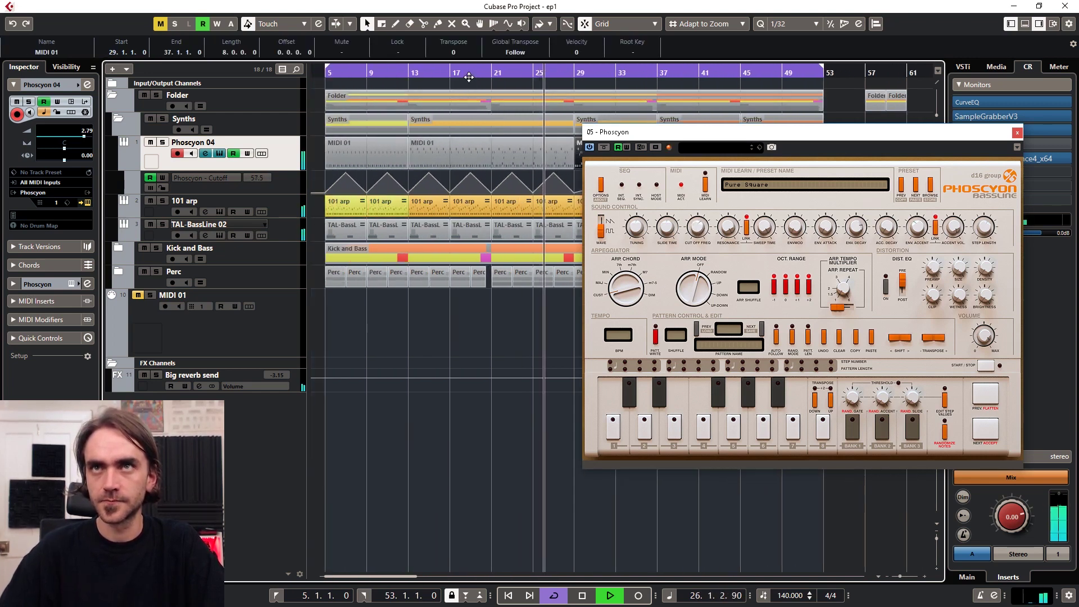
scroll(456, 137, left, 2)
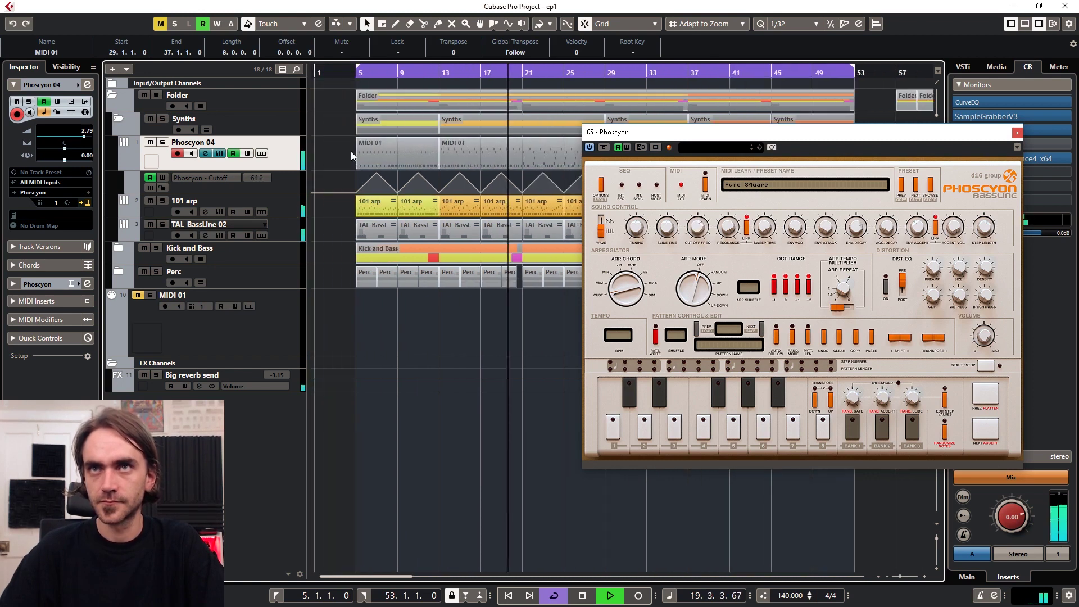
scroll(416, 145, right, 3)
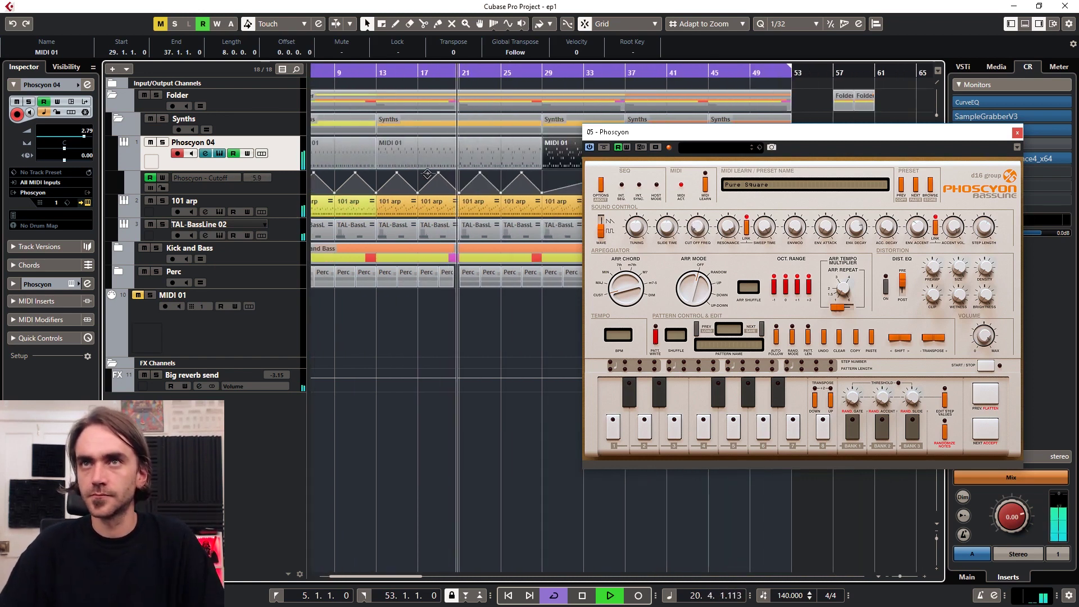
Extend the end of the playback cycle range to bar 57 and clear the selection in the arrangement.
scroll(435, 135, down, 1)
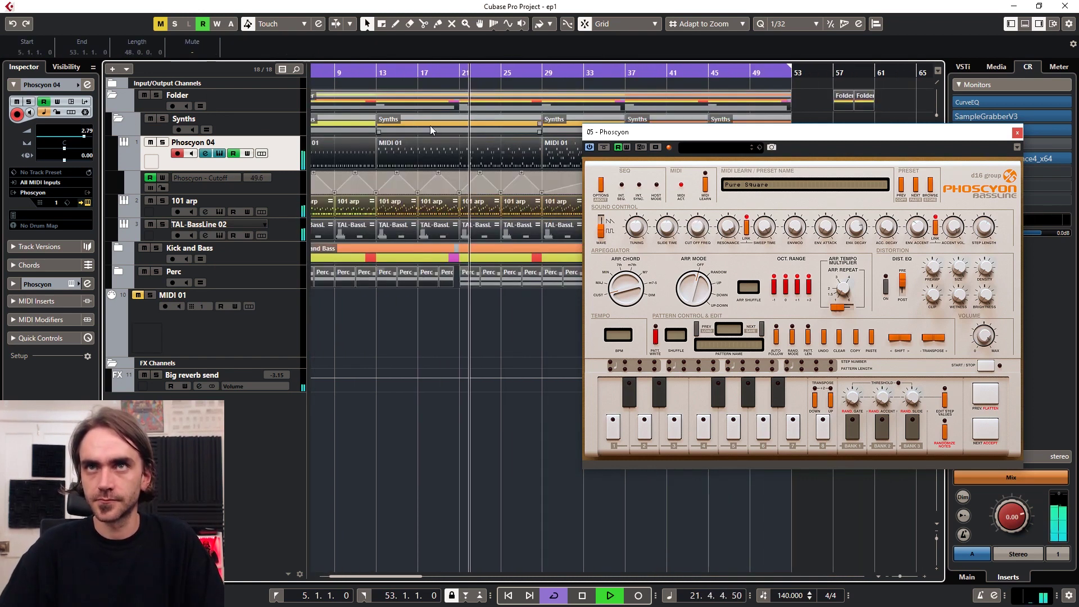
click(424, 124)
drag(425, 123, 379, 123)
scroll(366, 123, down, 1)
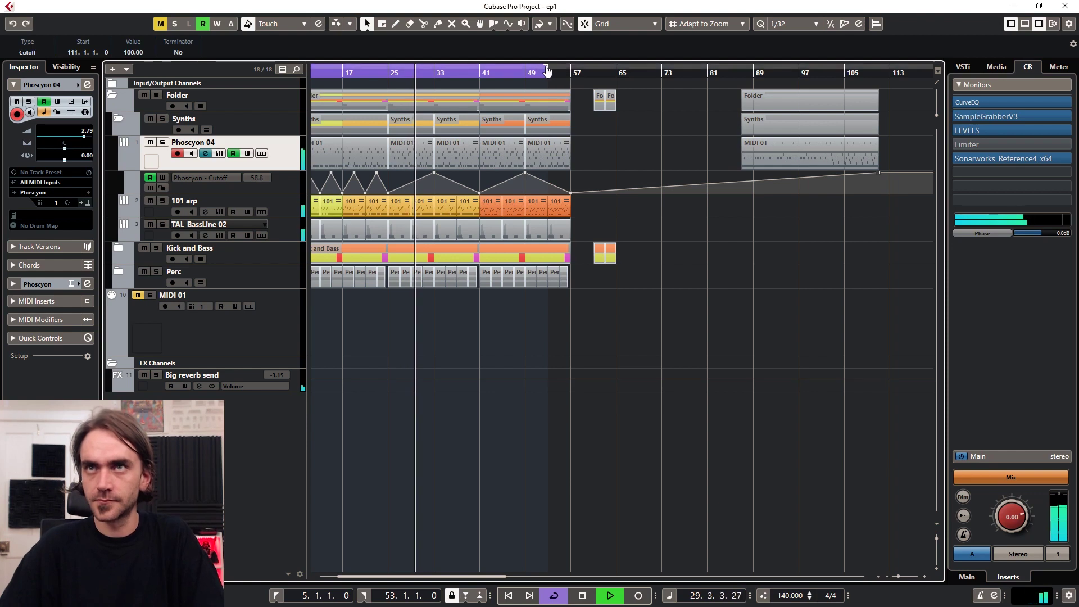
click(702, 355)
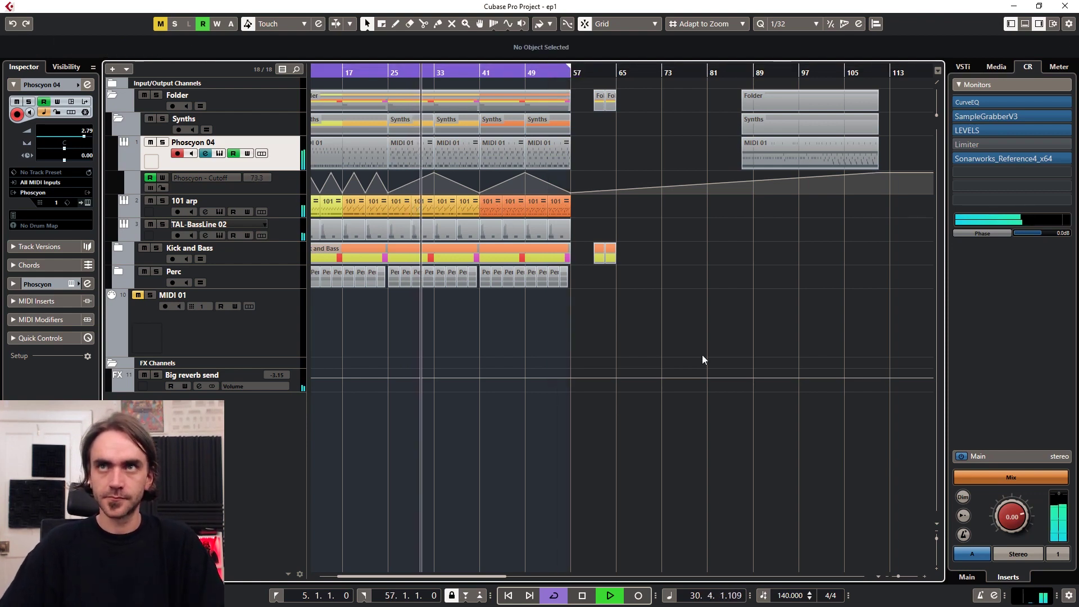
scroll(703, 355, left, 2)
scroll(504, 312, up, 2)
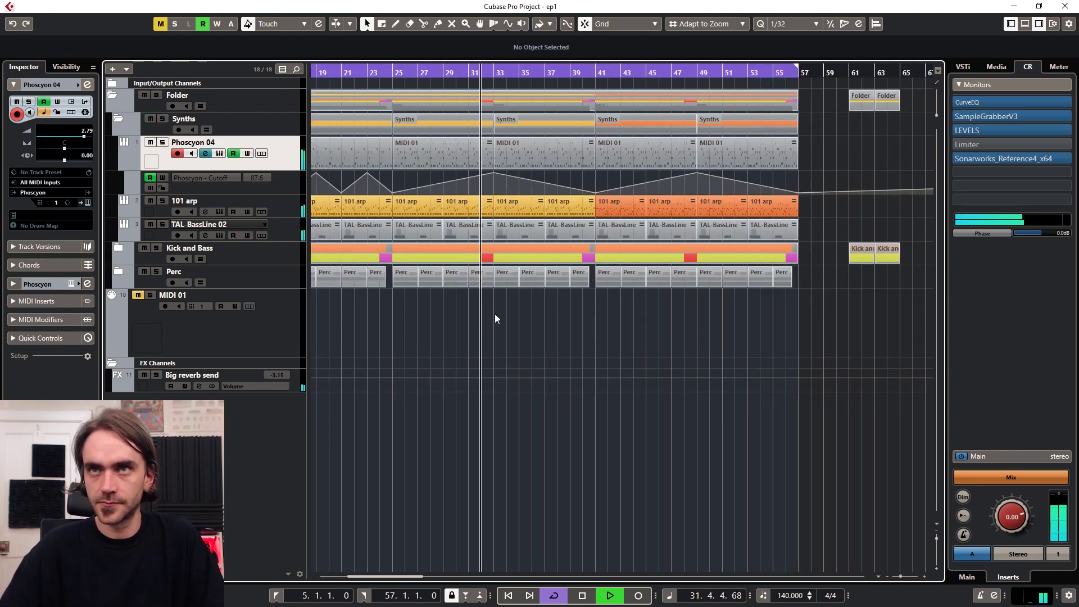
Collapse the Synths folder and its parent Folder track.
click(120, 119)
click(110, 96)
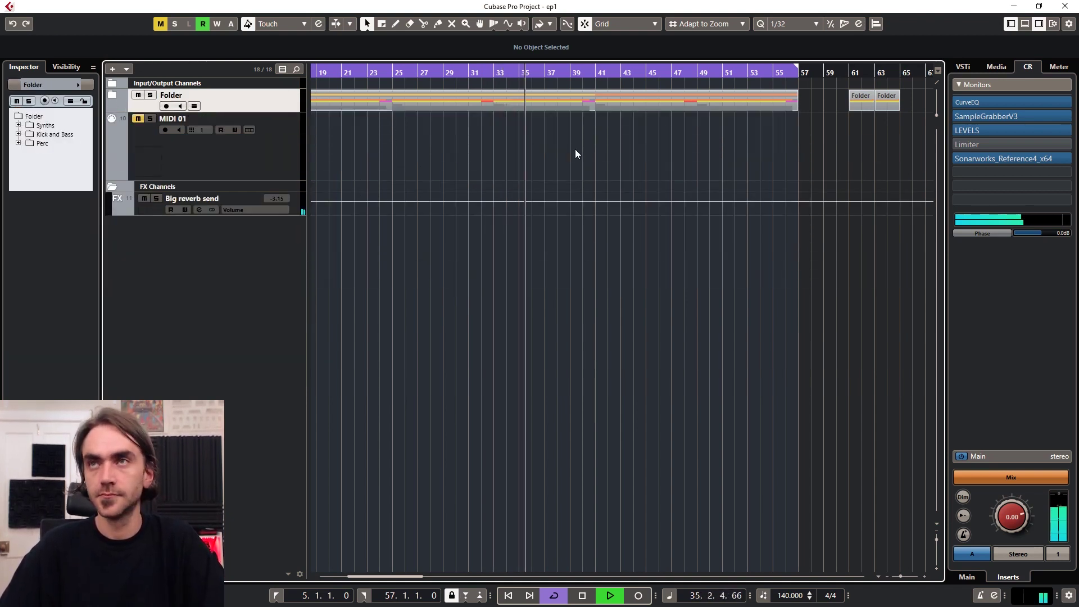
scroll(574, 152, down, 2)
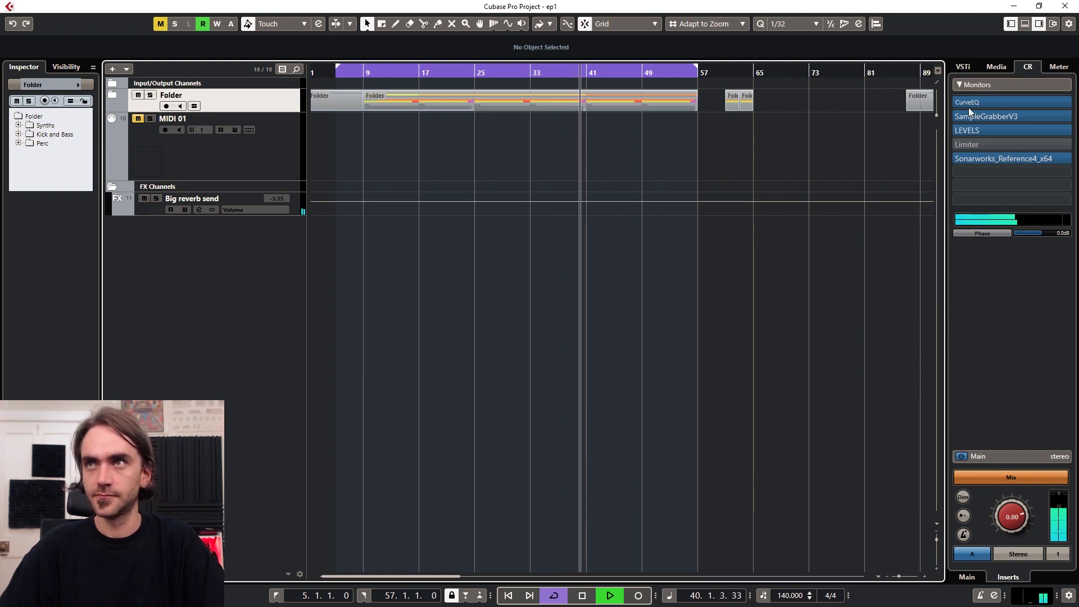
Expand the Folder and Synths tracks and set Phoscyon 04's high-mid EQ band to -3.9 dB at 3327 Hz with a Q of 1.4.
click(112, 94)
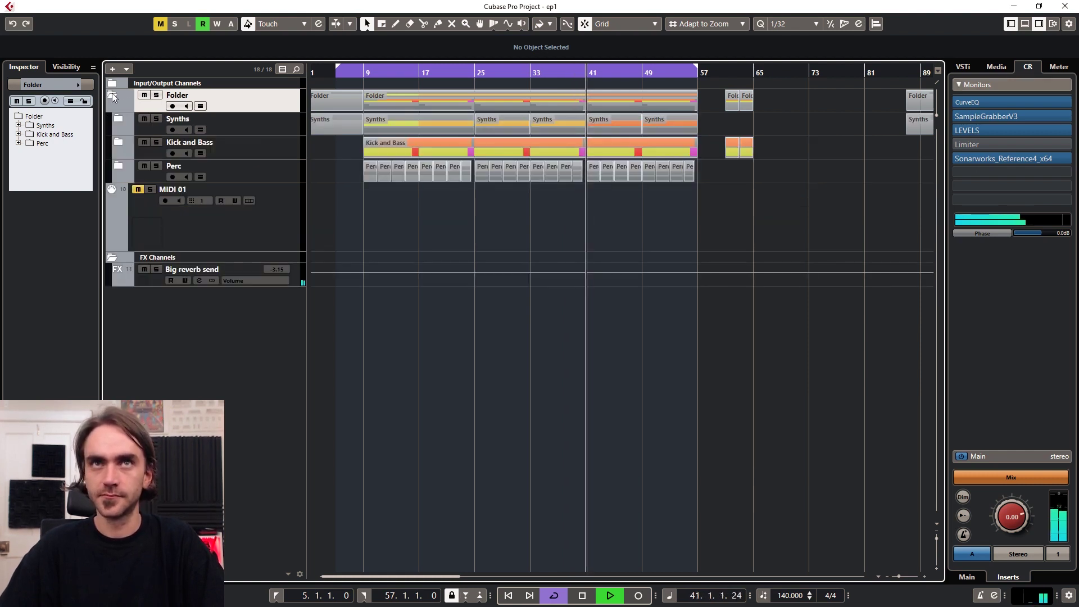
click(117, 121)
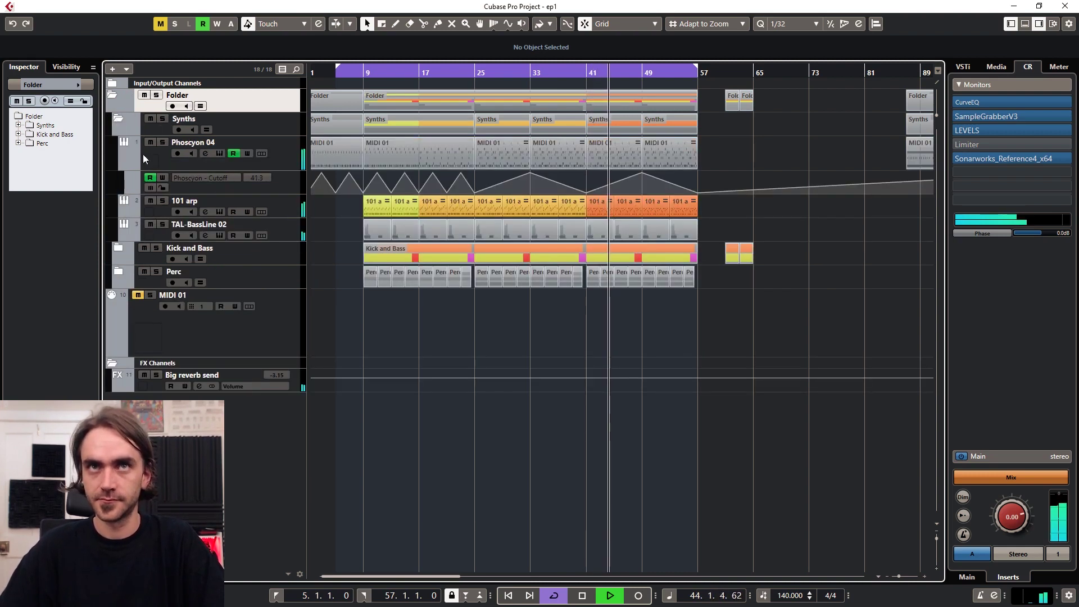
click(292, 162)
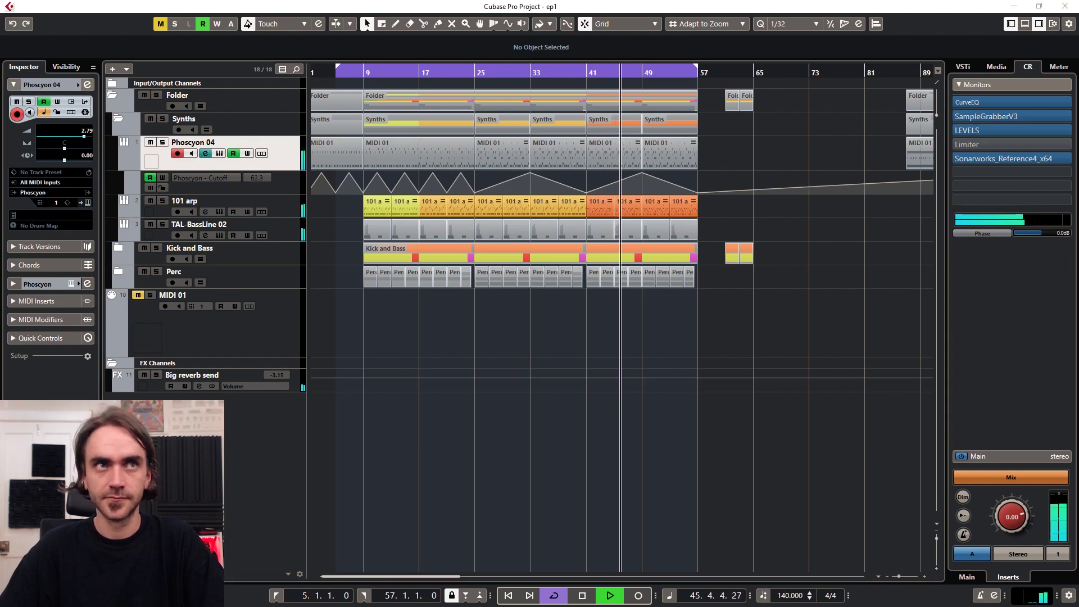
click(88, 85)
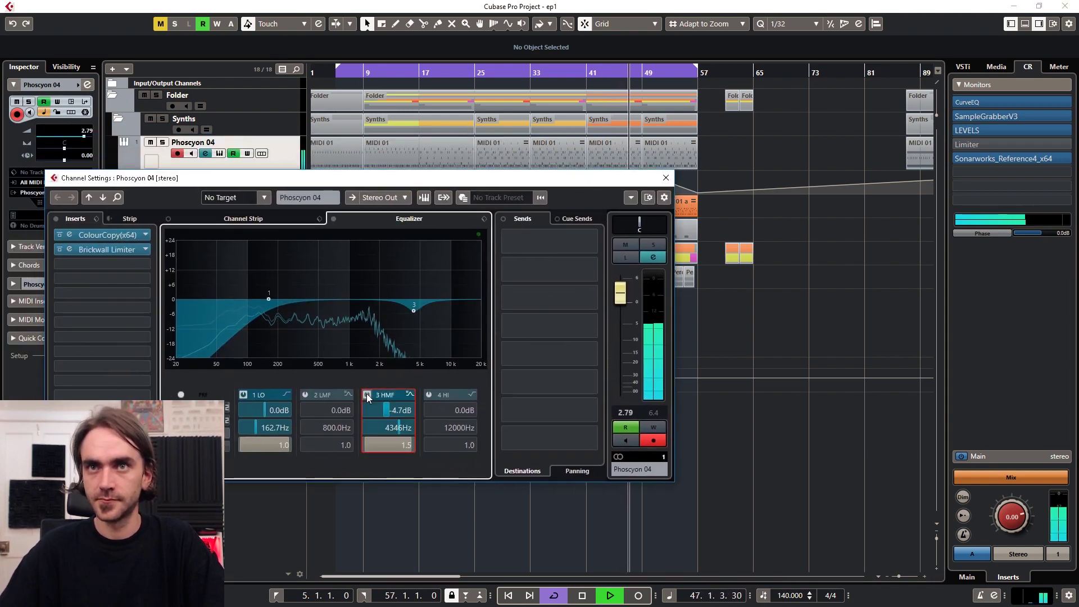
drag(415, 313, 402, 309)
scroll(415, 316, down, 1)
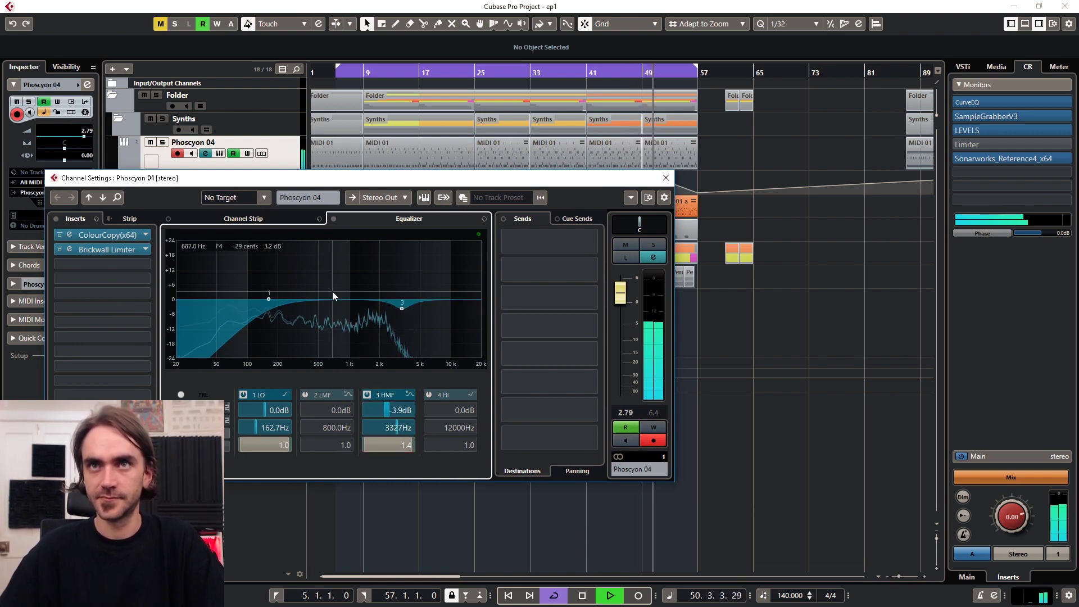
Add a low-mid EQ cut of -3.7 dB at 207.8 Hz with a Q of 0.3 on Phoscyon 04, and close its channel settings.
click(282, 310)
drag(282, 310, 279, 308)
scroll(279, 313, down, 7)
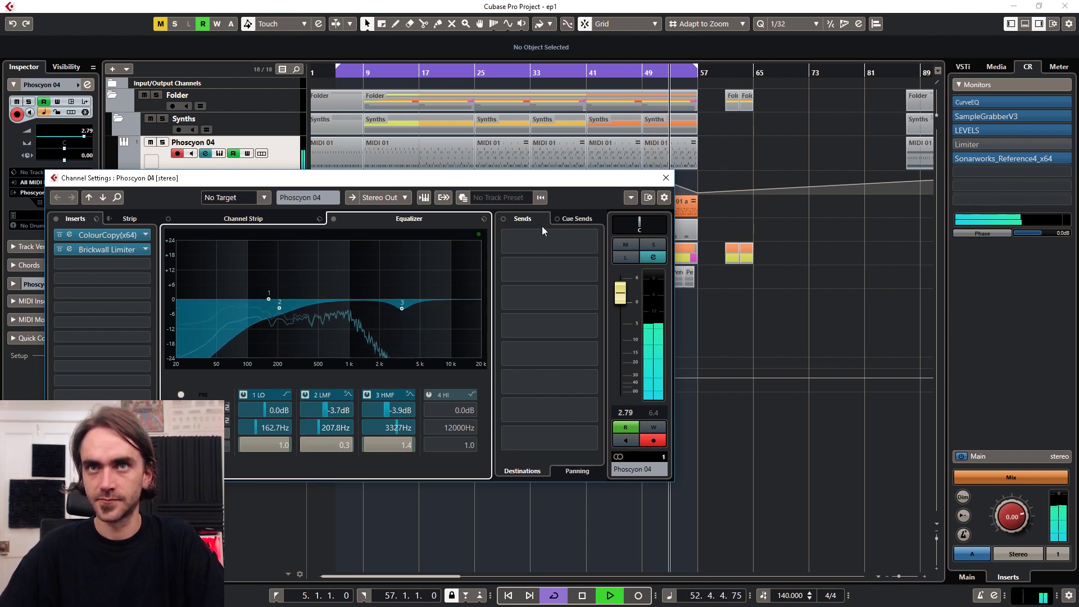
click(665, 177)
Move the start of the playback cycle range to bar 9.
key(g)
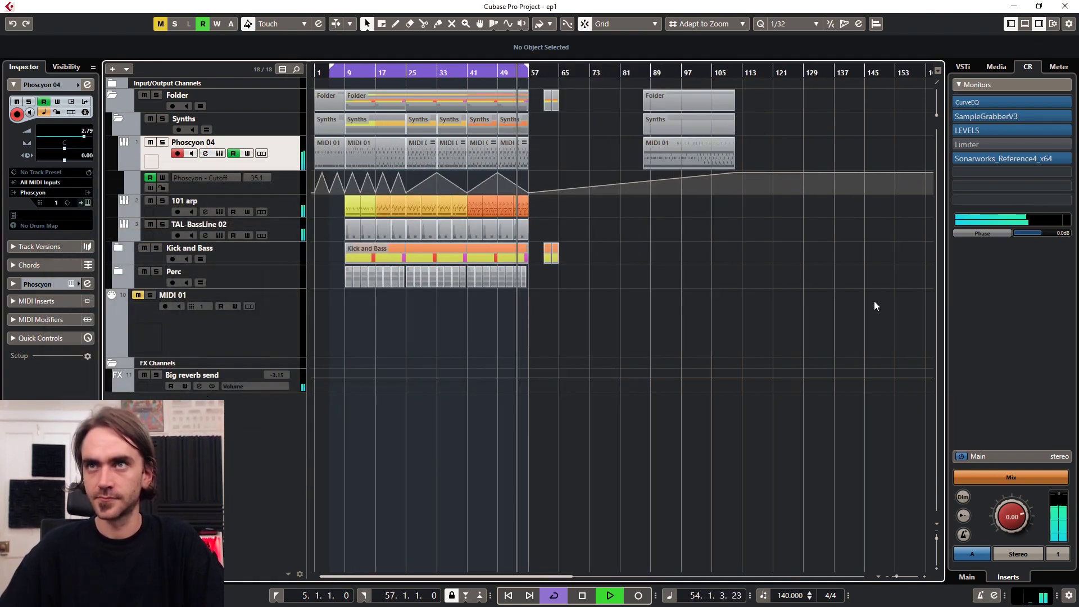
scroll(340, 85, up, 4)
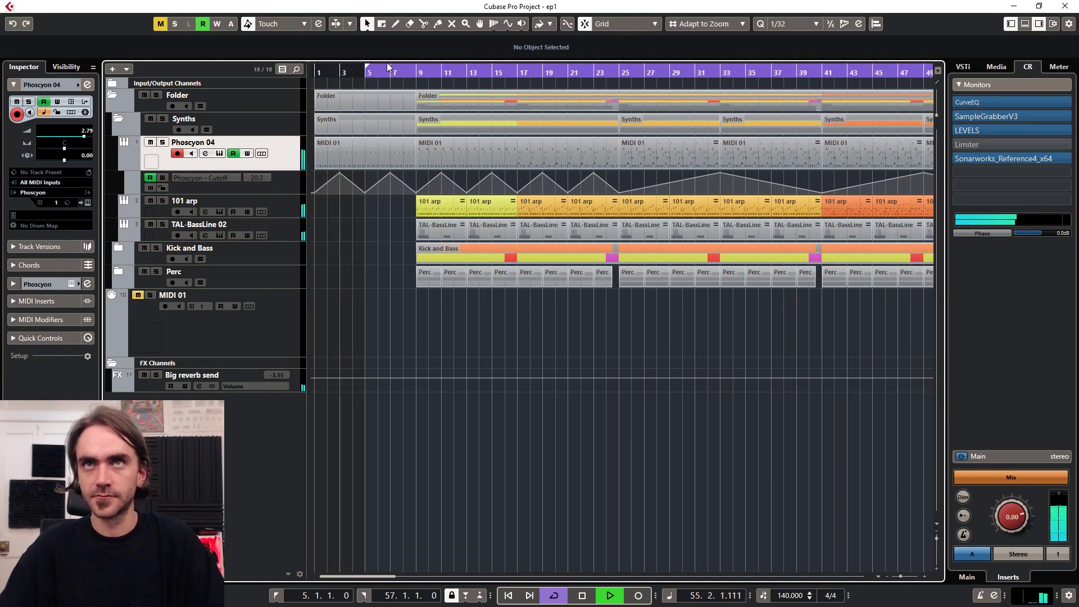
ctrl+click(417, 77)
Collapse the Synths folder and the parent Folder track so only the combined arrangement lane shows.
click(116, 117)
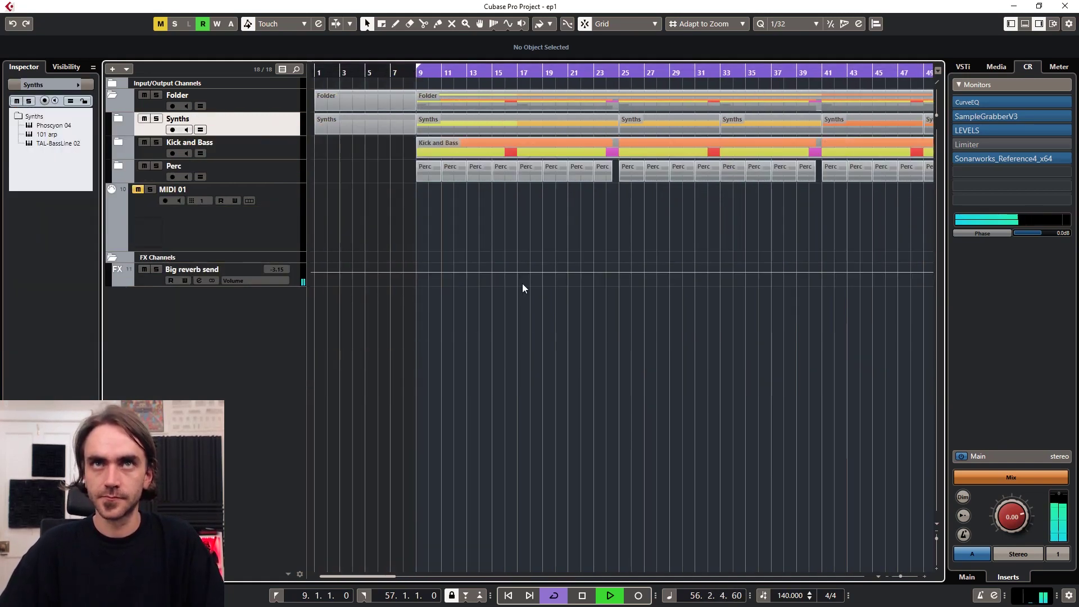
scroll(540, 298, down, 2)
click(111, 94)
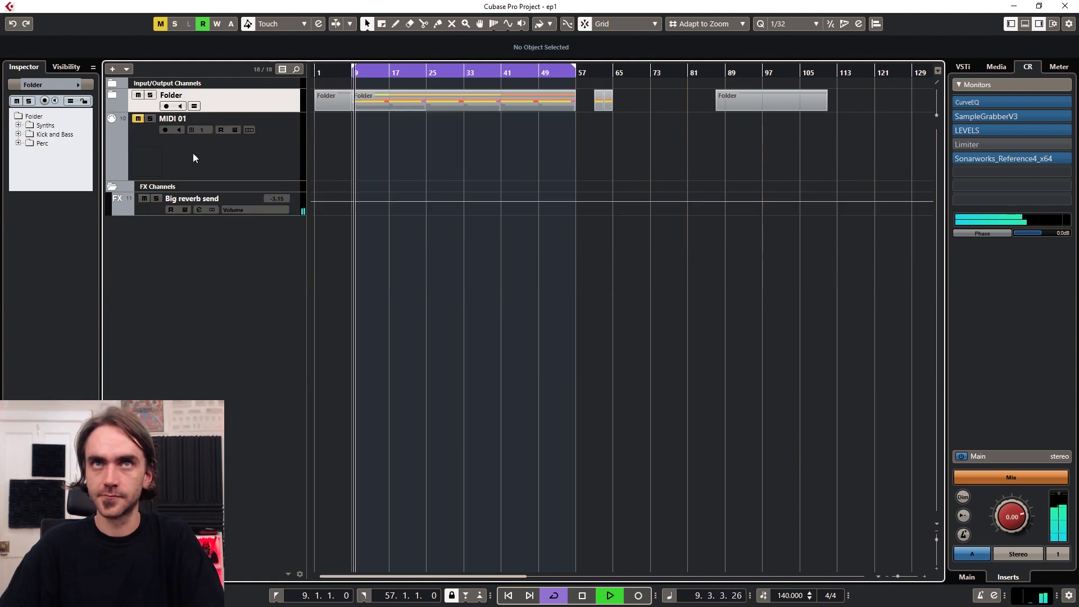
scroll(466, 354, down, 2)
scroll(394, 316, up, 4)
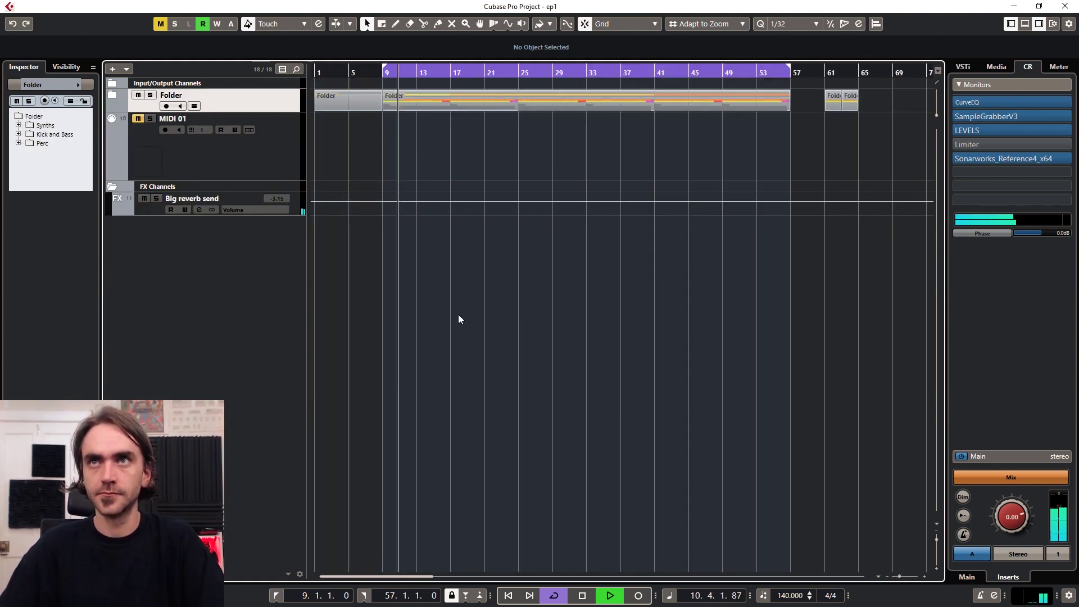